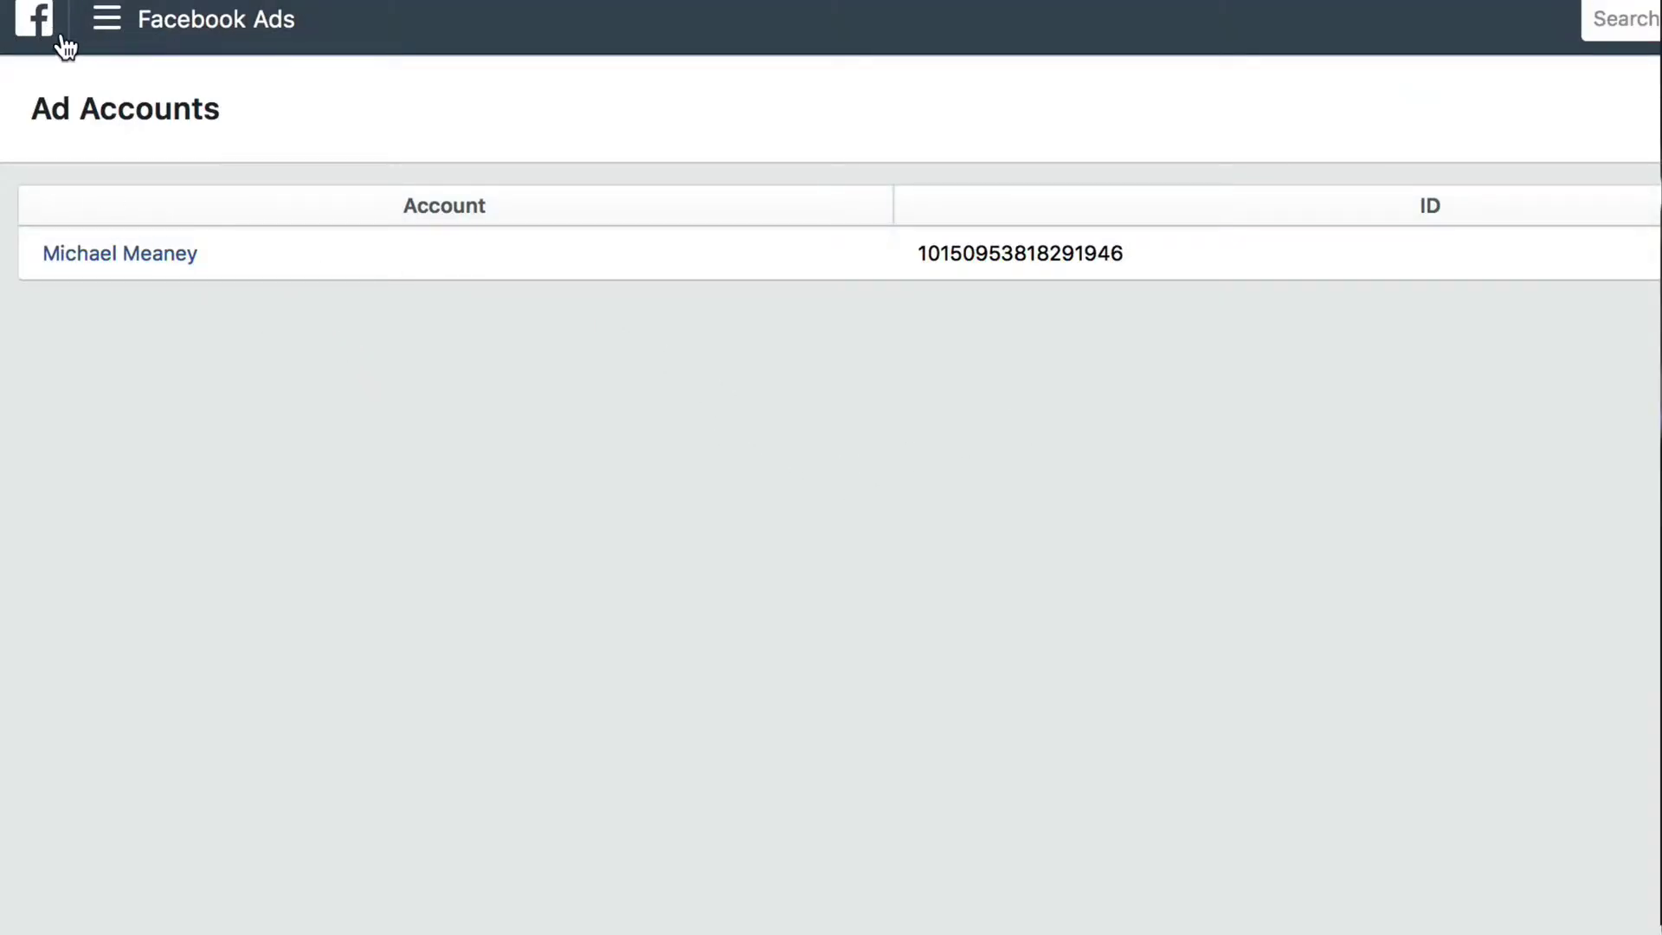
- From the Ads Manager main menu, go to Events Manager's Pixels page
{"action": "left_click", "coordinate": [109, 31]}
{"action": "left_click", "coordinate": [70, 322]}
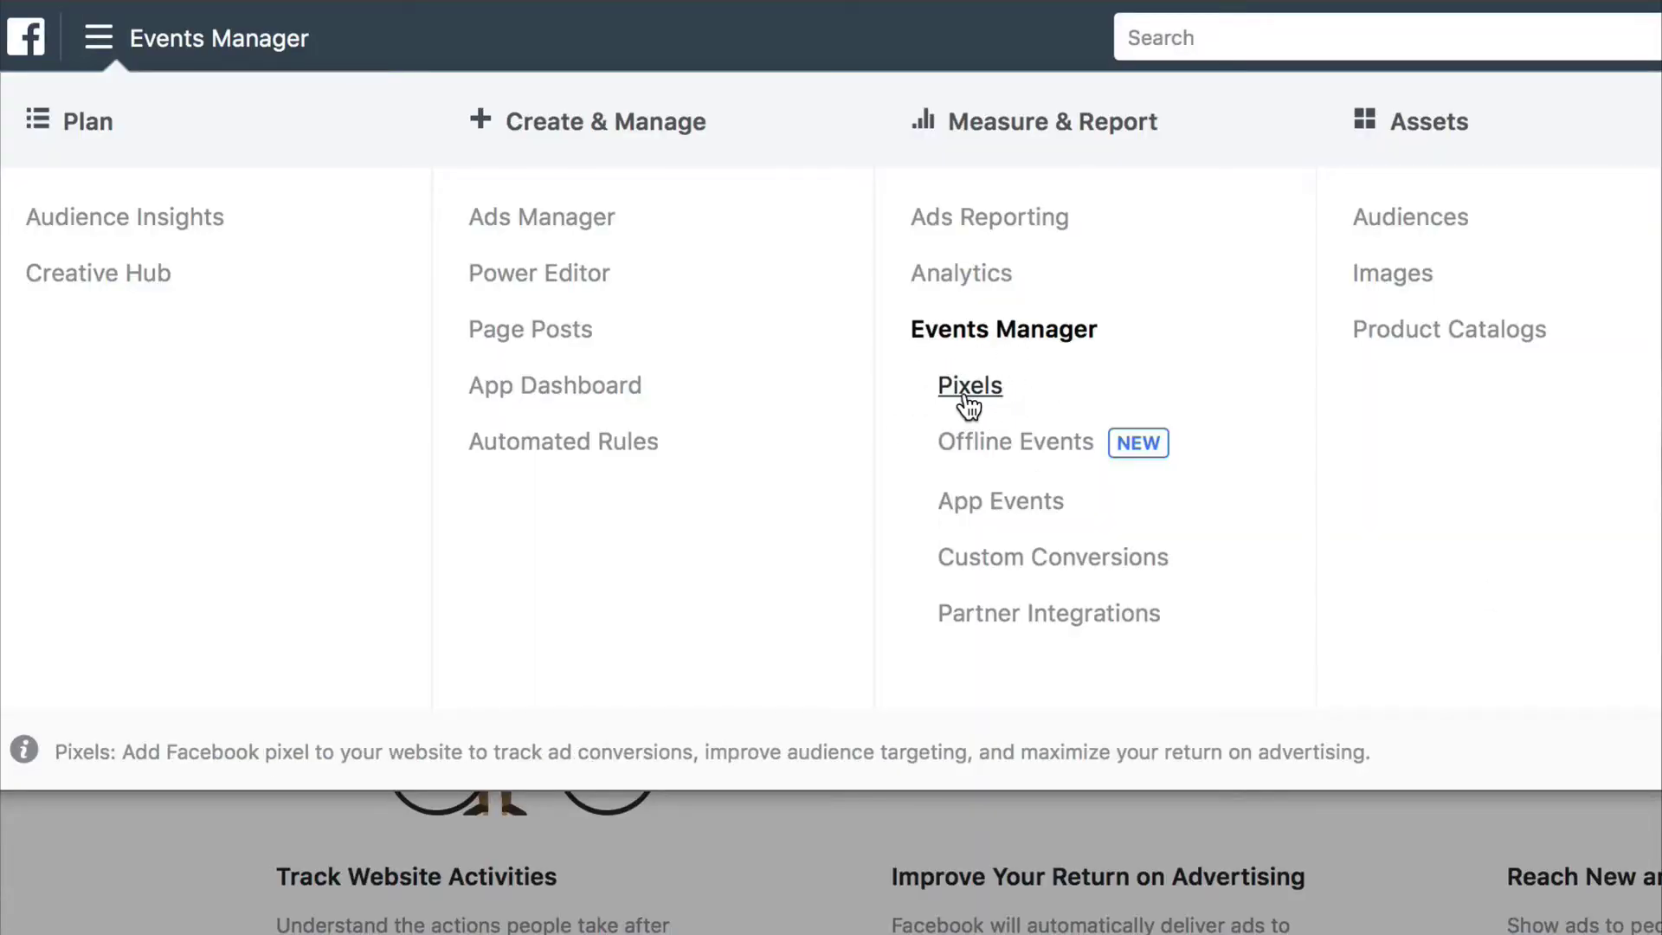
- On the Pixels page, start a new pixel with Create a Pixel
{"action": "left_click", "coordinate": [983, 400]}
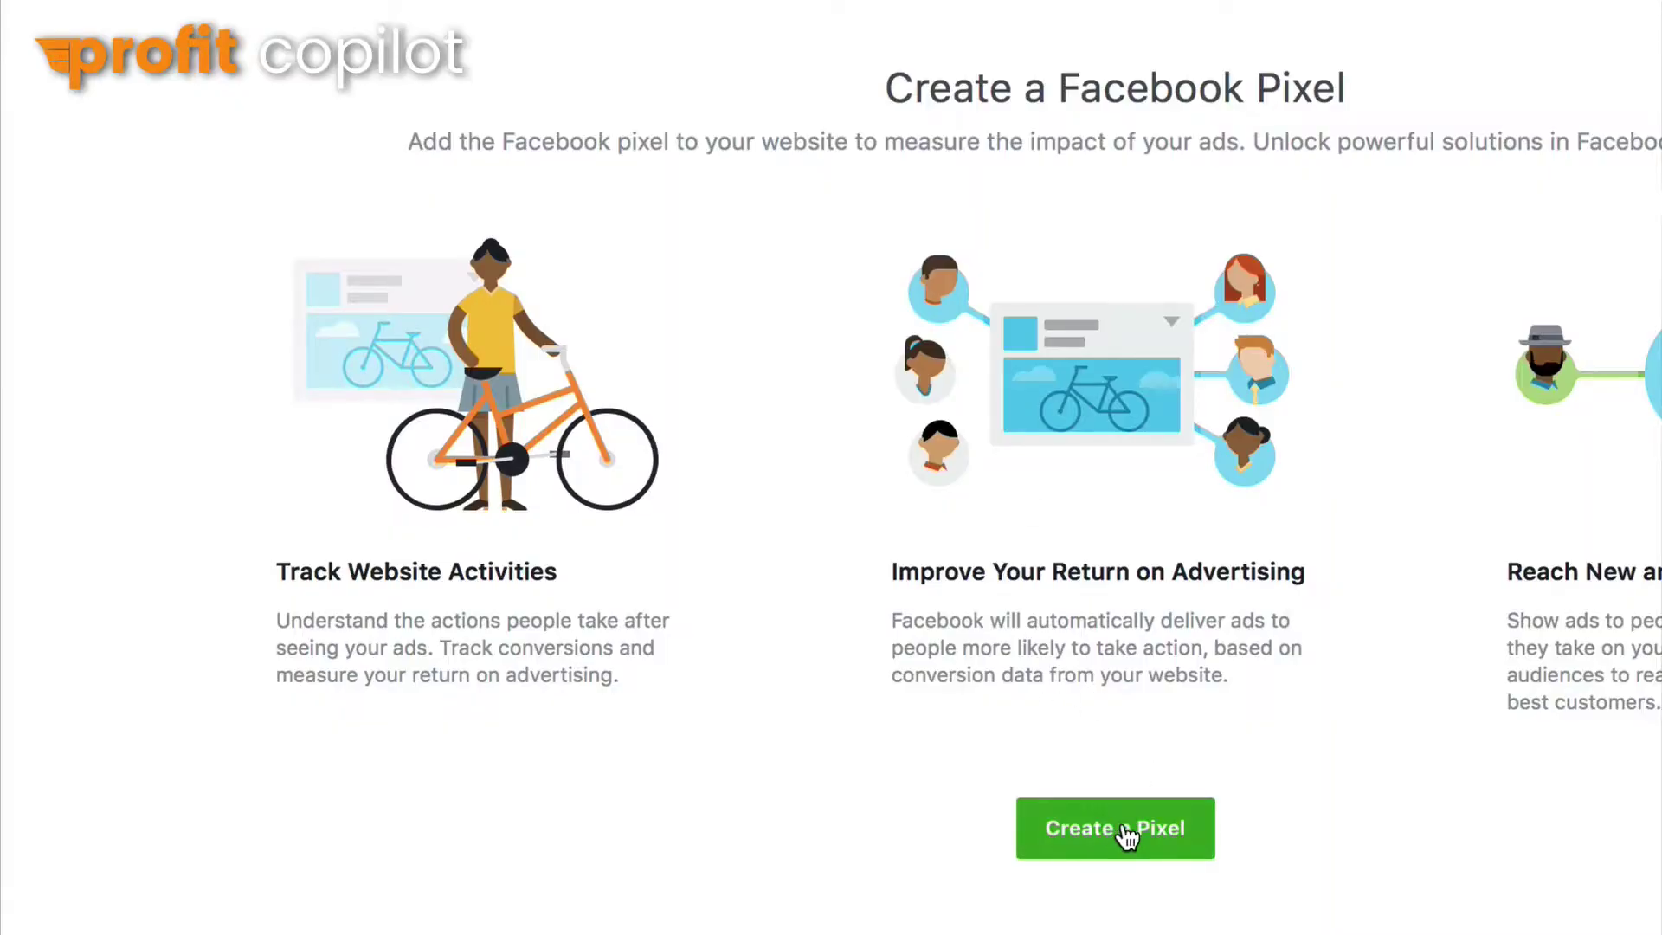
{"action": "left_click", "coordinate": [1125, 835]}
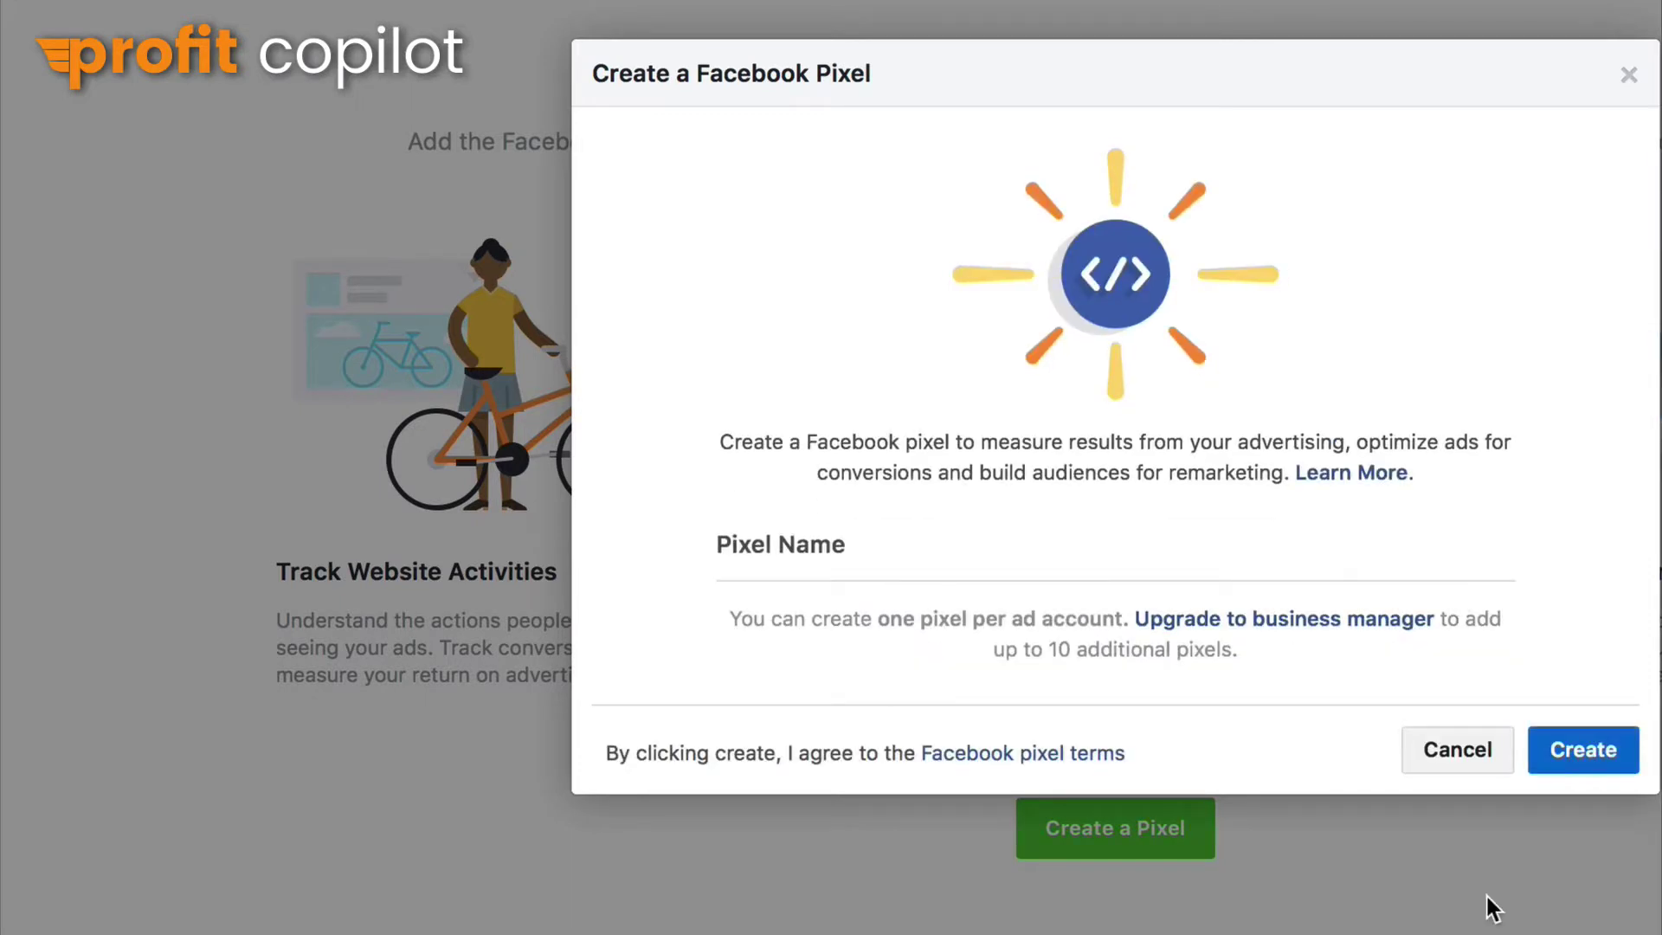
{"action": "triple_click", "coordinate": [781, 616]}
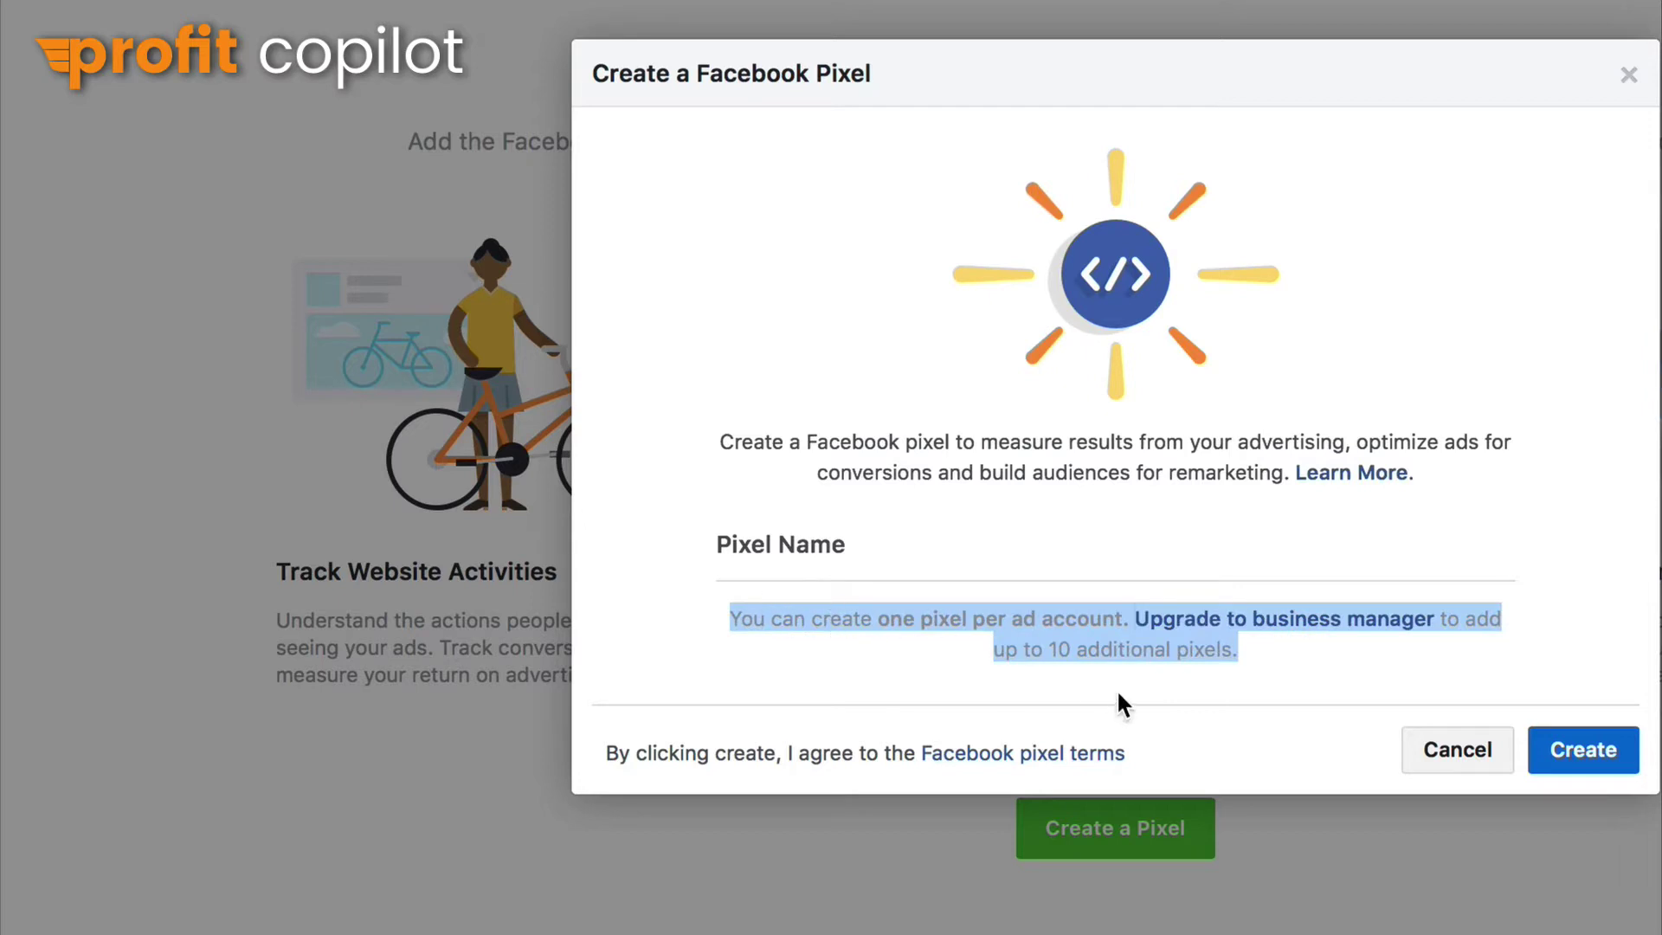
{"action": "left_click", "coordinate": [1269, 689]}
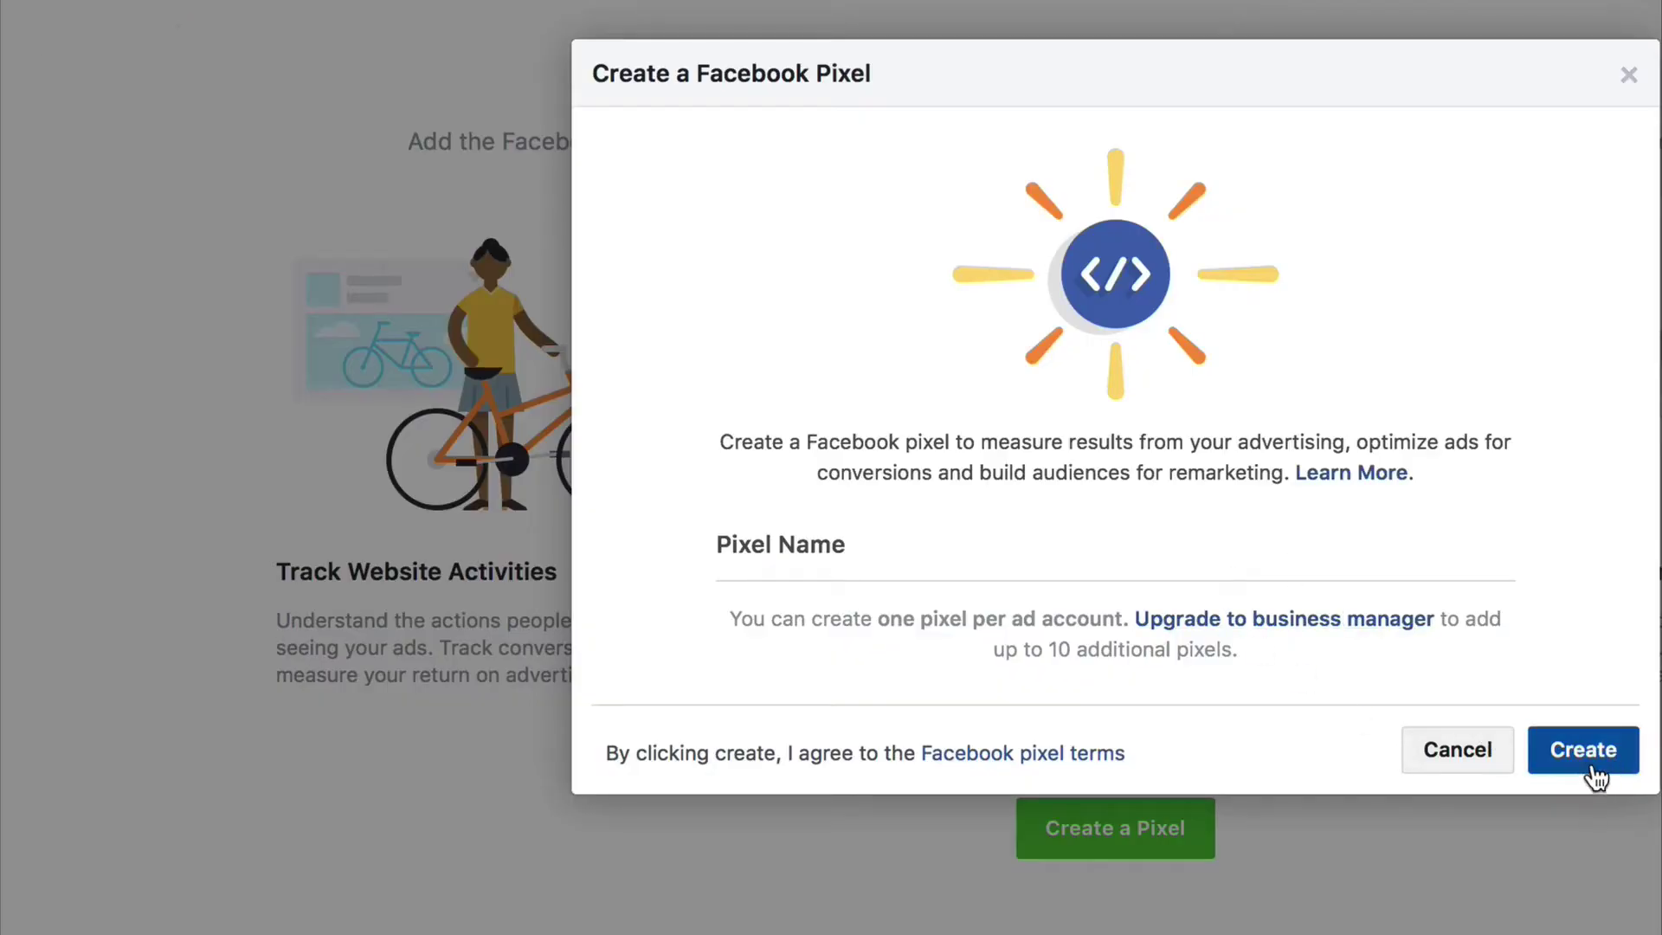
- Create the pixel, choose Manually Install the Code Yourself, and scroll to its base code
{"action": "left_click", "coordinate": [1587, 751]}
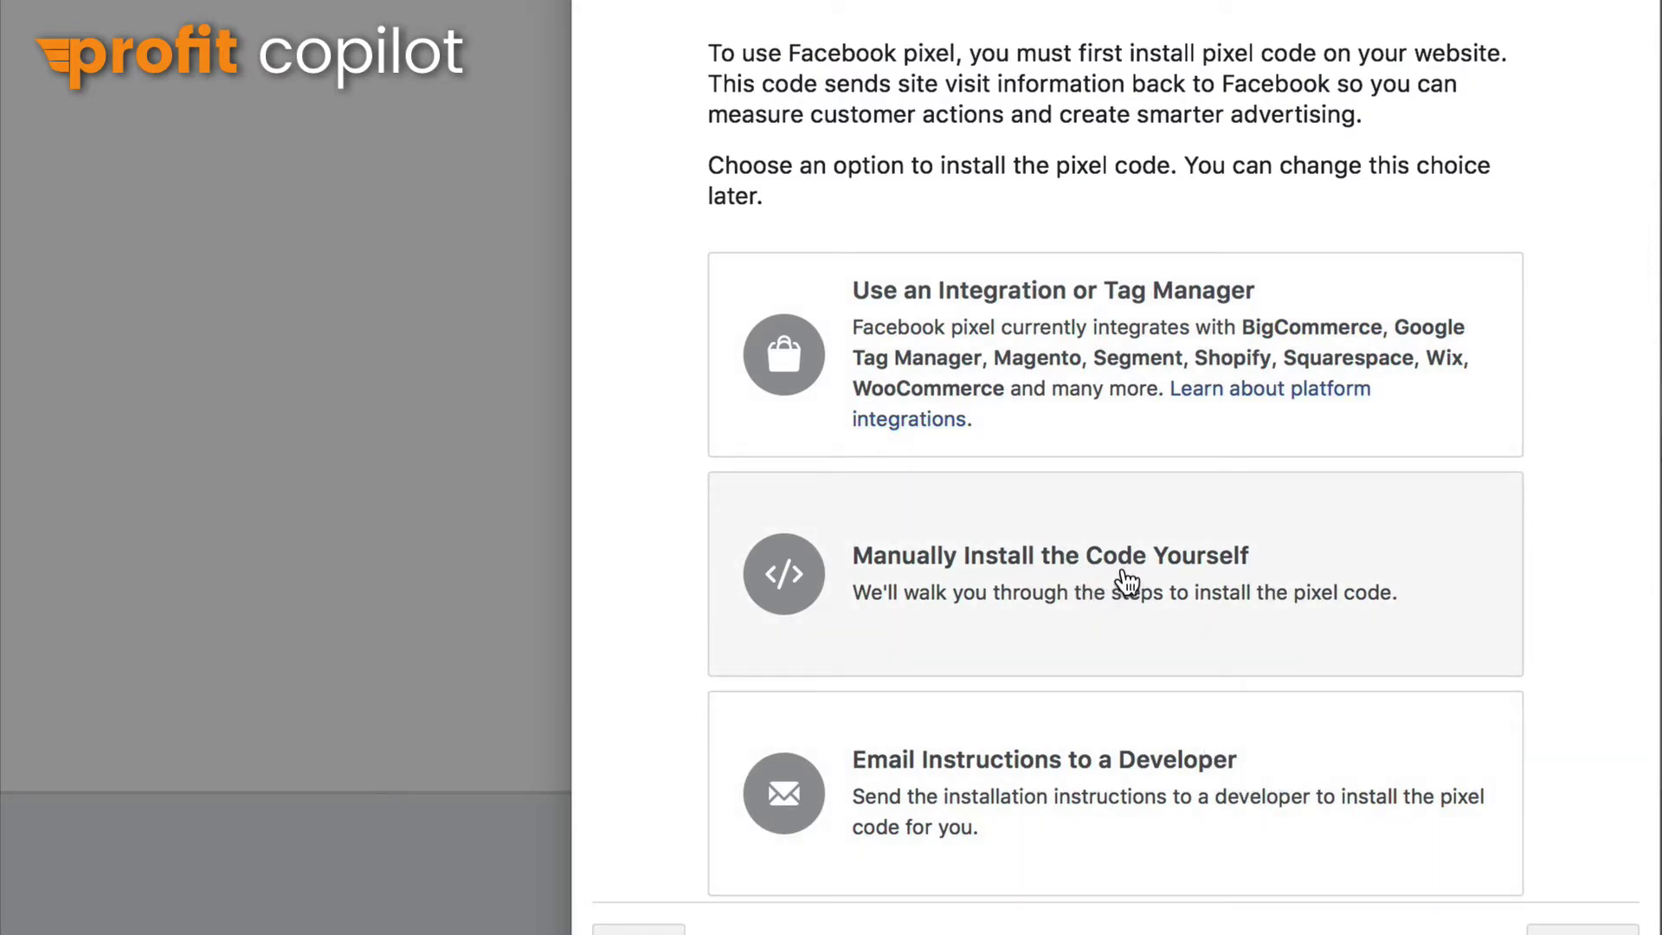
{"action": "left_click", "coordinate": [1127, 582]}
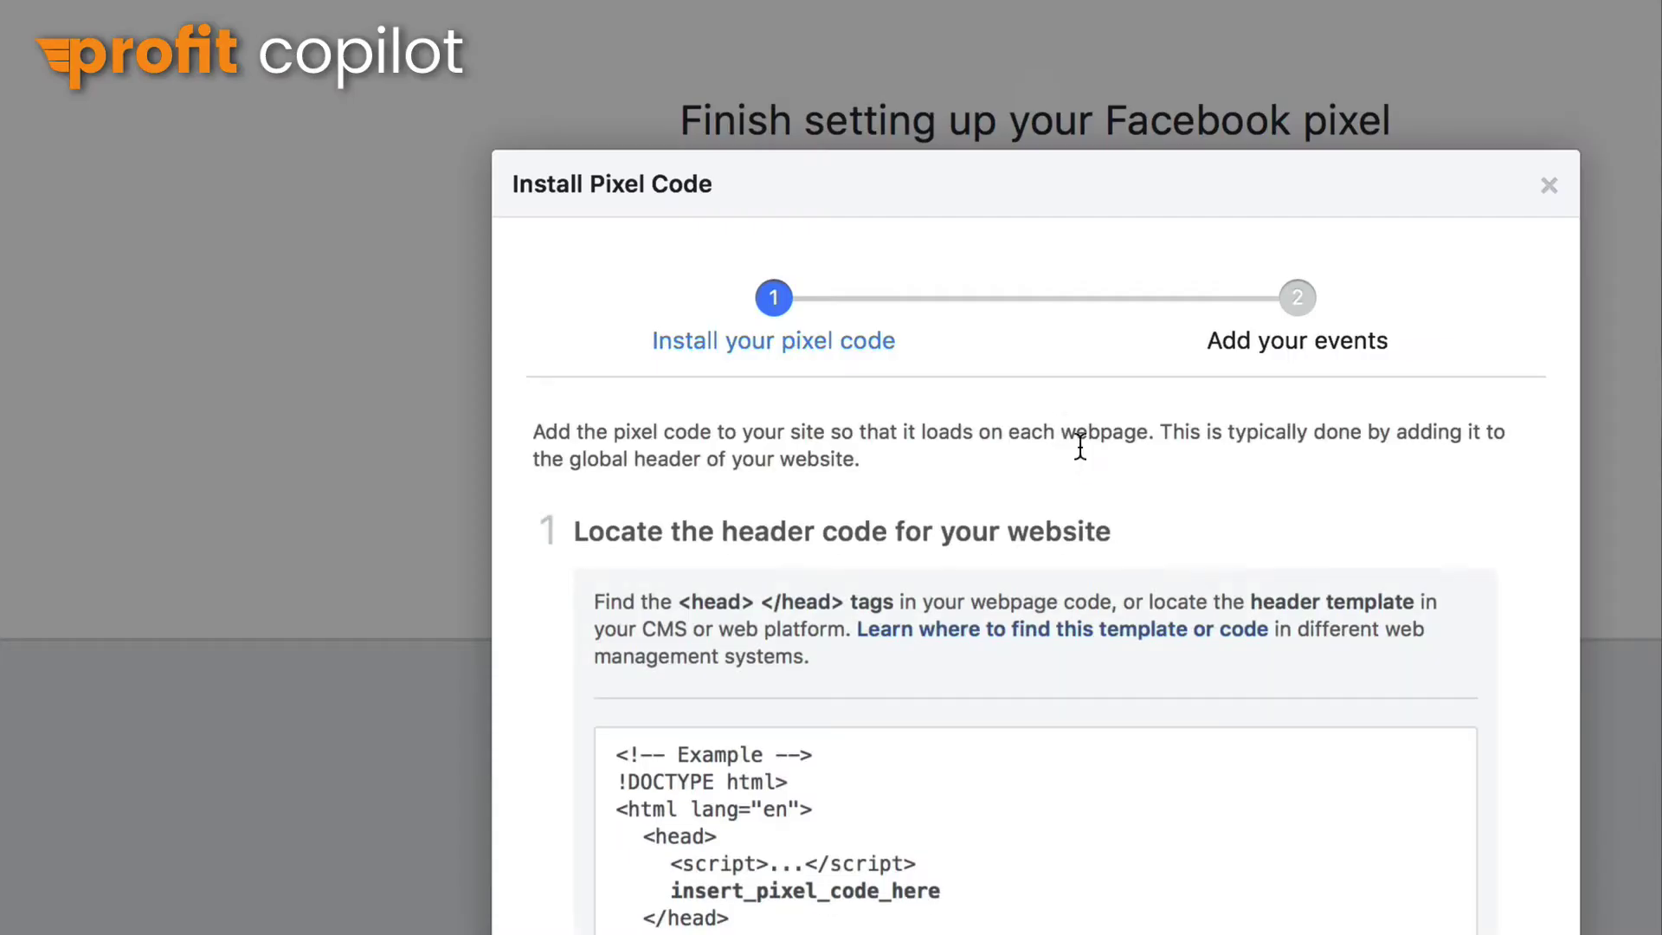
{"action": "triple_click", "coordinate": [1116, 207]}
{"action": "scroll", "coordinate": [1116, 355], "scroll_direction": "down", "scroll_amount": 5}
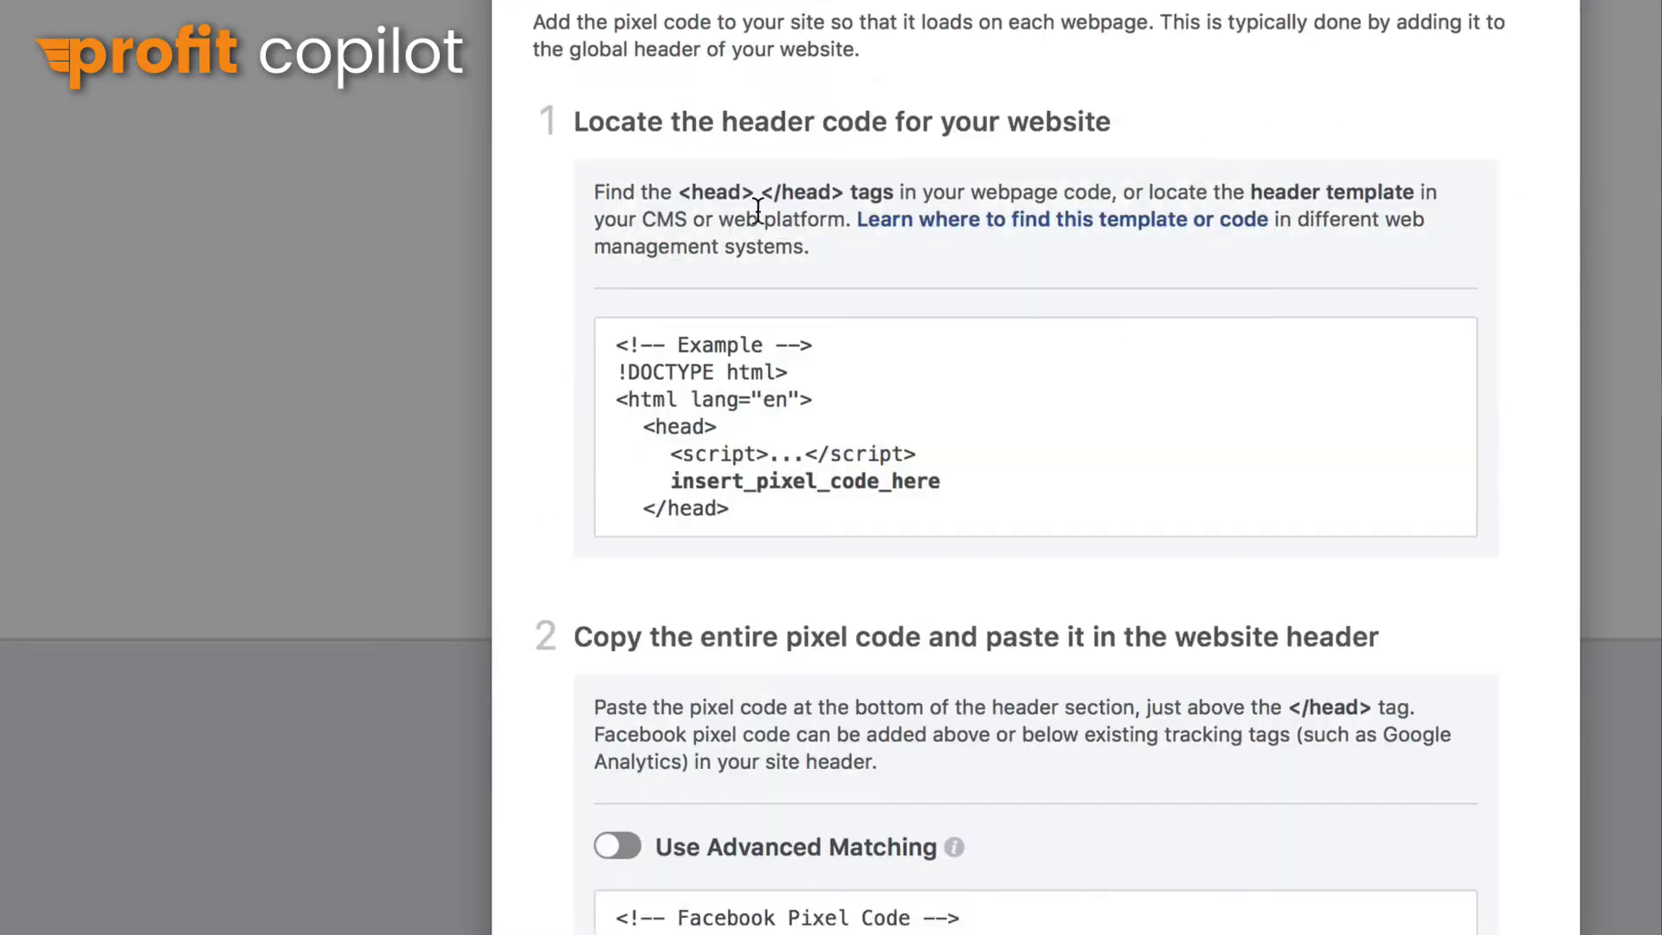
{"action": "scroll", "coordinate": [1017, 448], "scroll_direction": "down", "scroll_amount": 7}
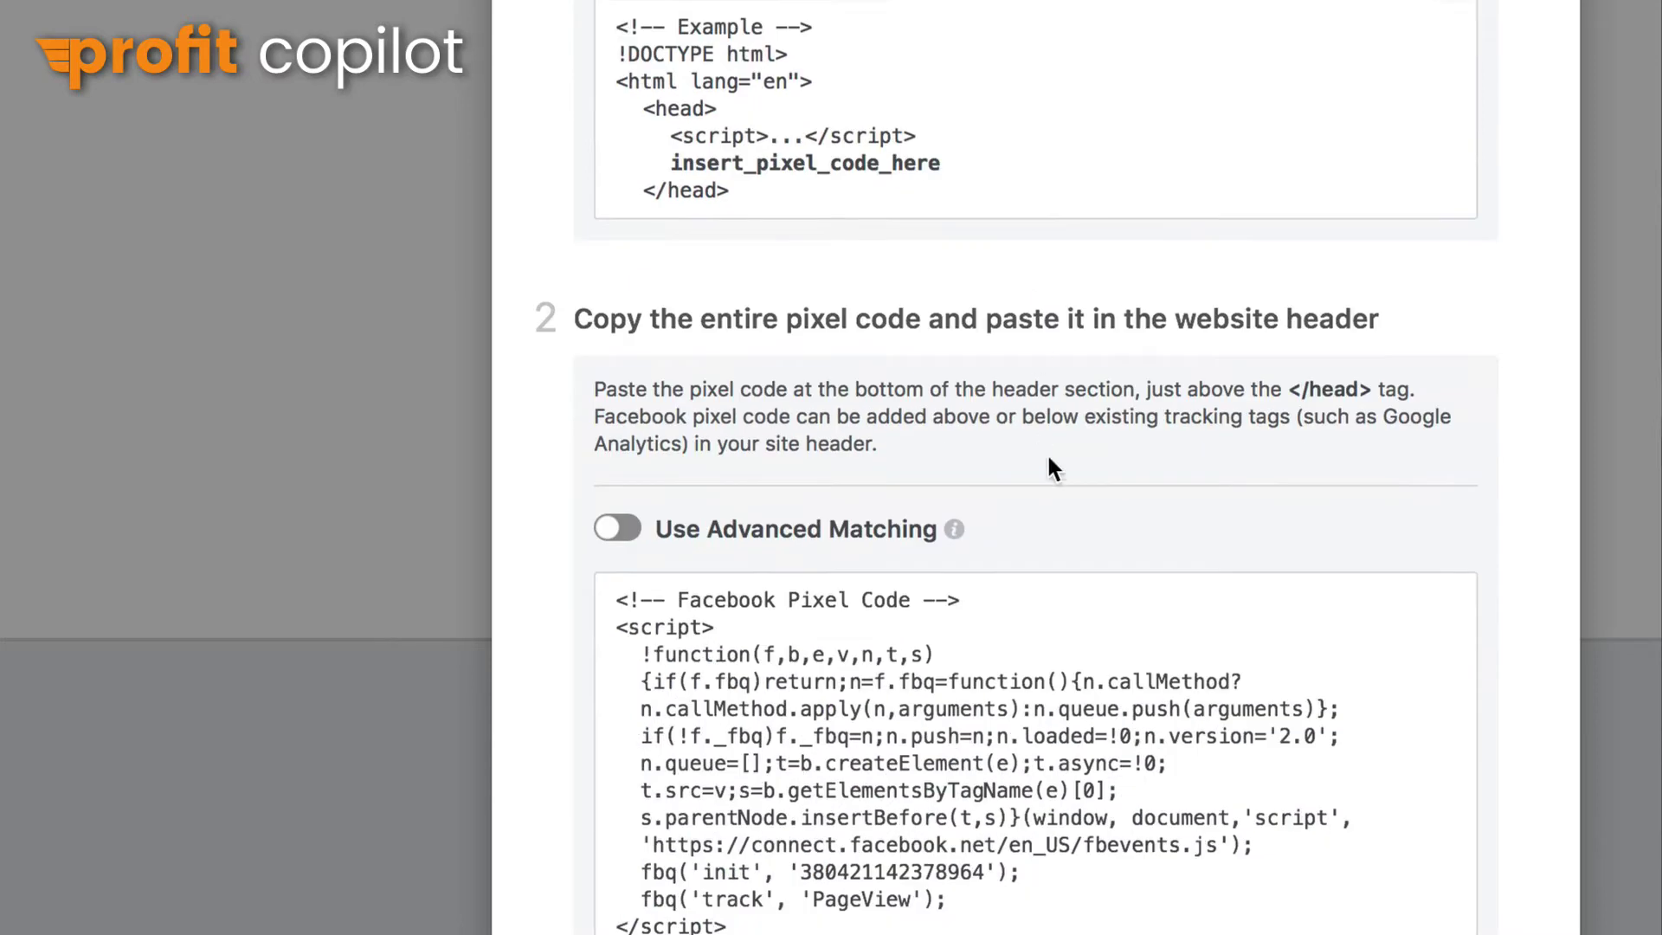
{"action": "mouse_move", "coordinate": [1078, 303]}
{"action": "scroll", "coordinate": [1071, 304], "scroll_direction": "up", "scroll_amount": 2}
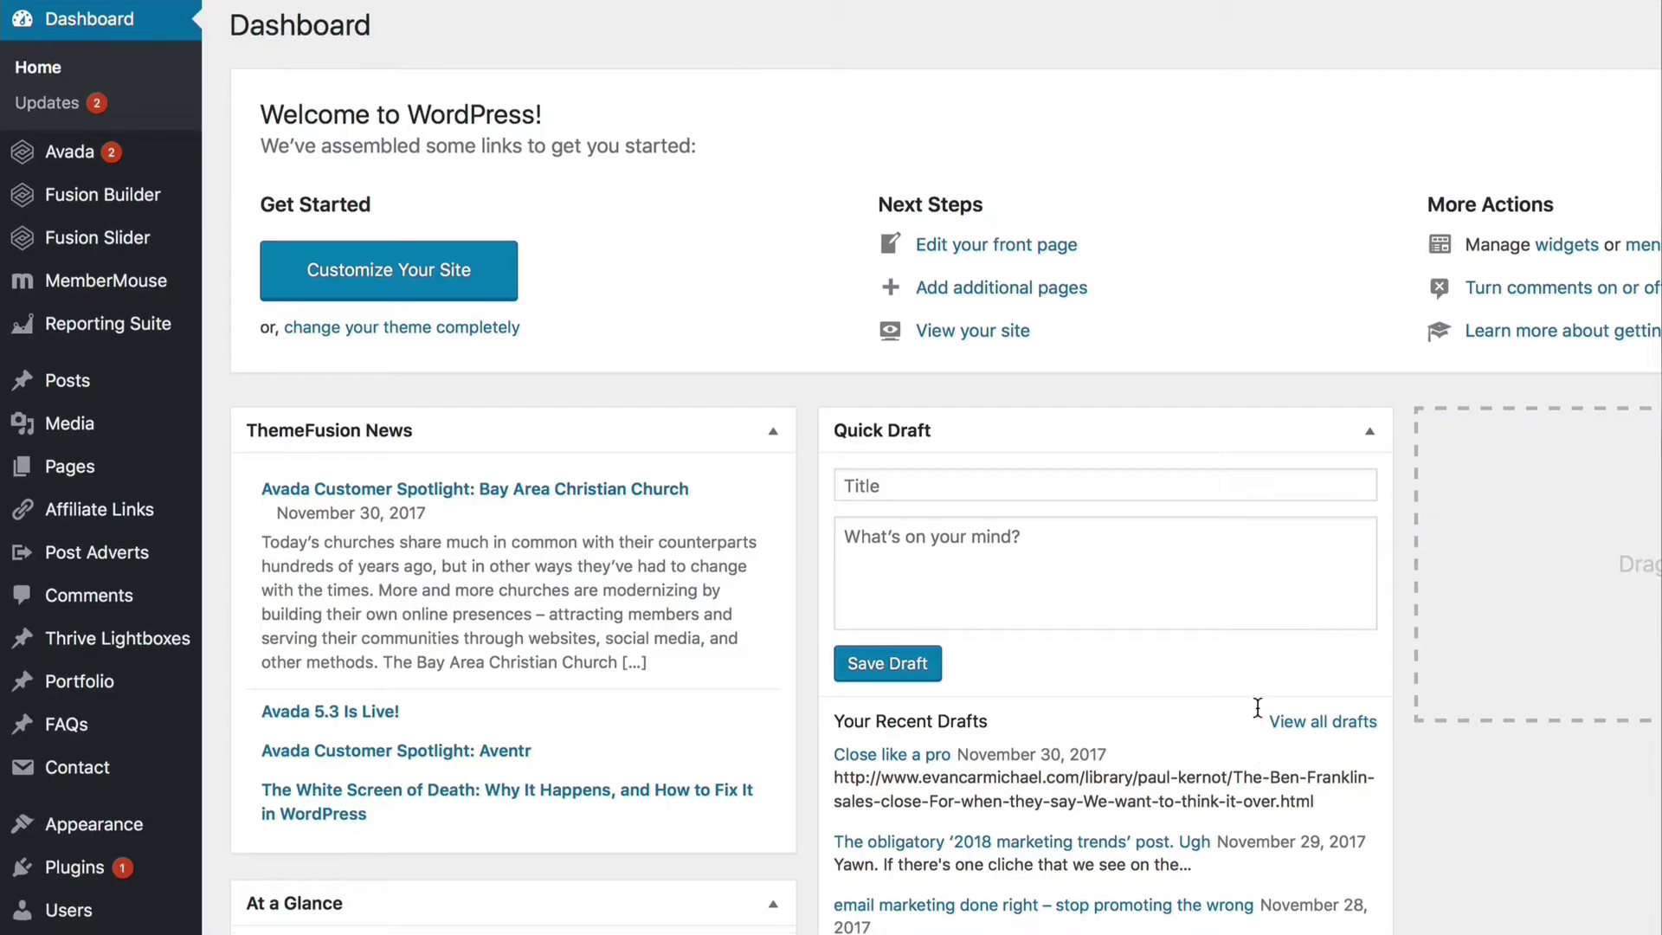
{"action": "scroll", "coordinate": [1258, 697], "scroll_direction": "down", "scroll_amount": 1}
- Open Appearance > Editor for the Avada theme and scroll its Theme Files list
{"action": "scroll", "coordinate": [1259, 697], "scroll_direction": "up", "scroll_amount": 1}
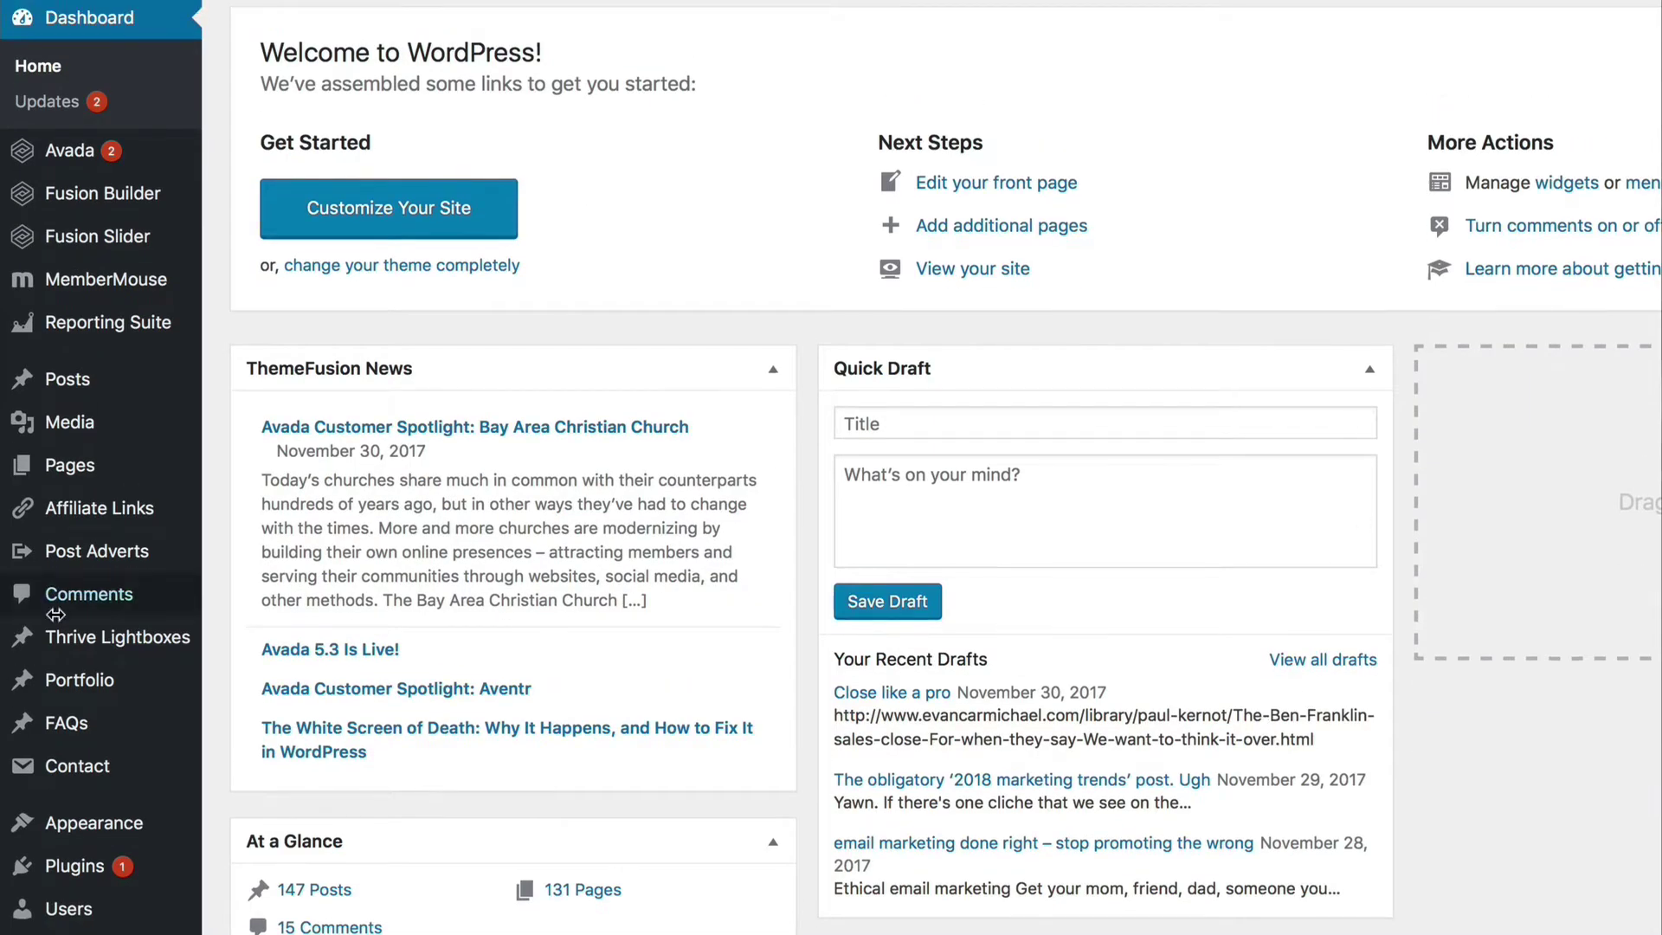
{"action": "mouse_move", "coordinate": [163, 833]}
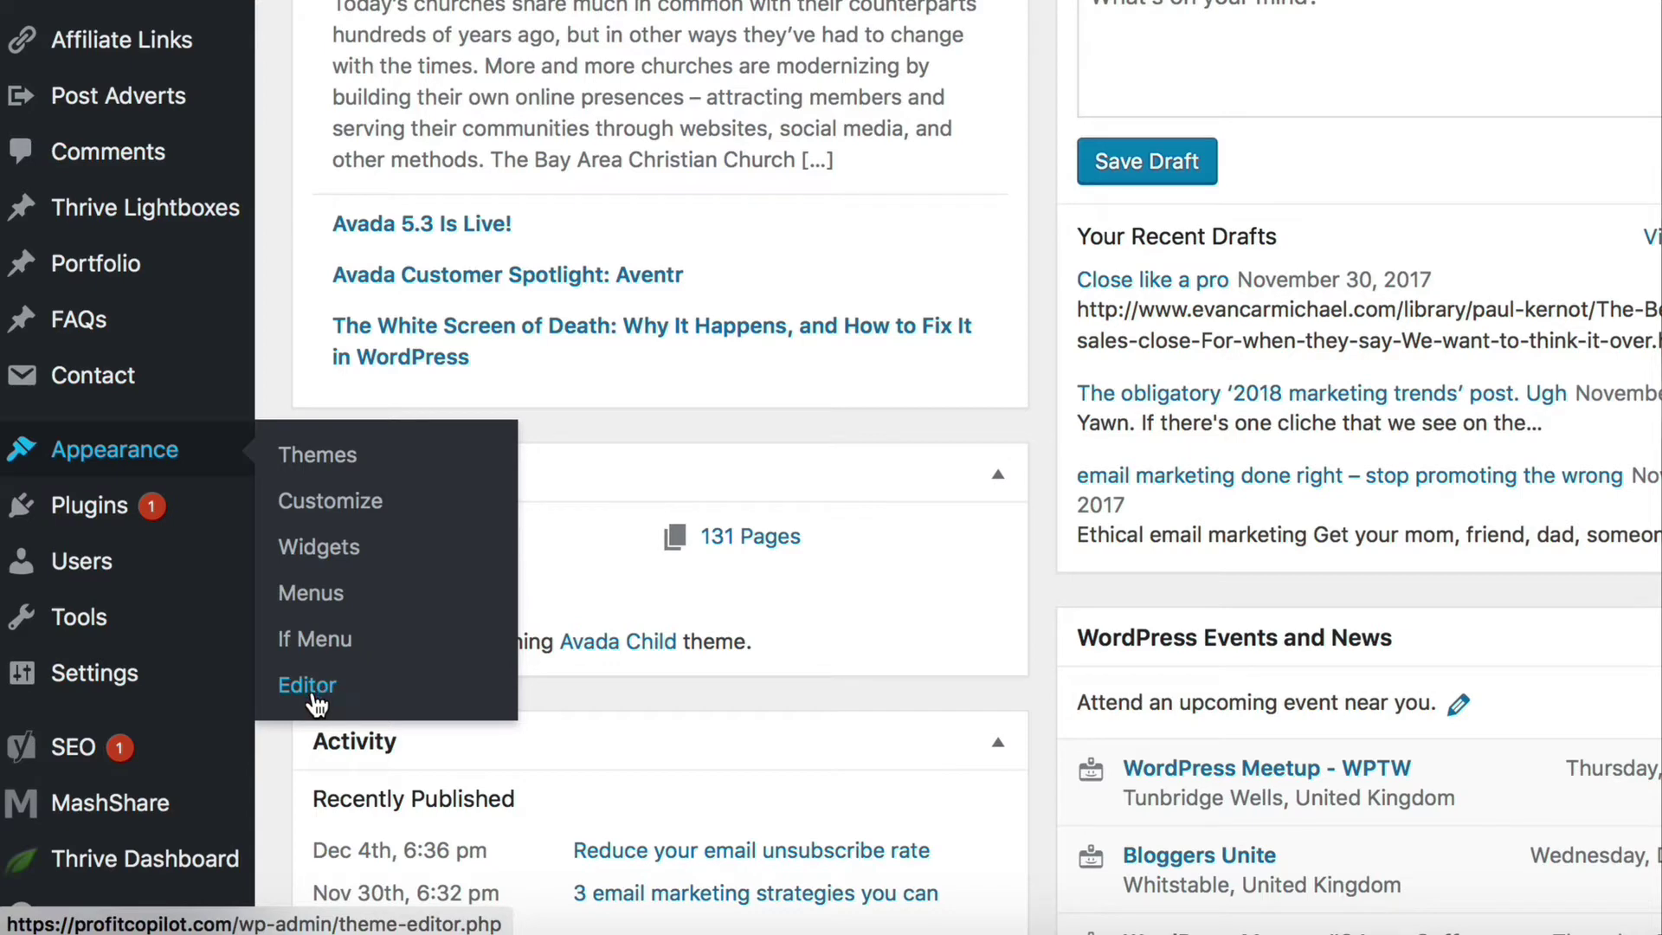
{"action": "mouse_move", "coordinate": [100, 459]}
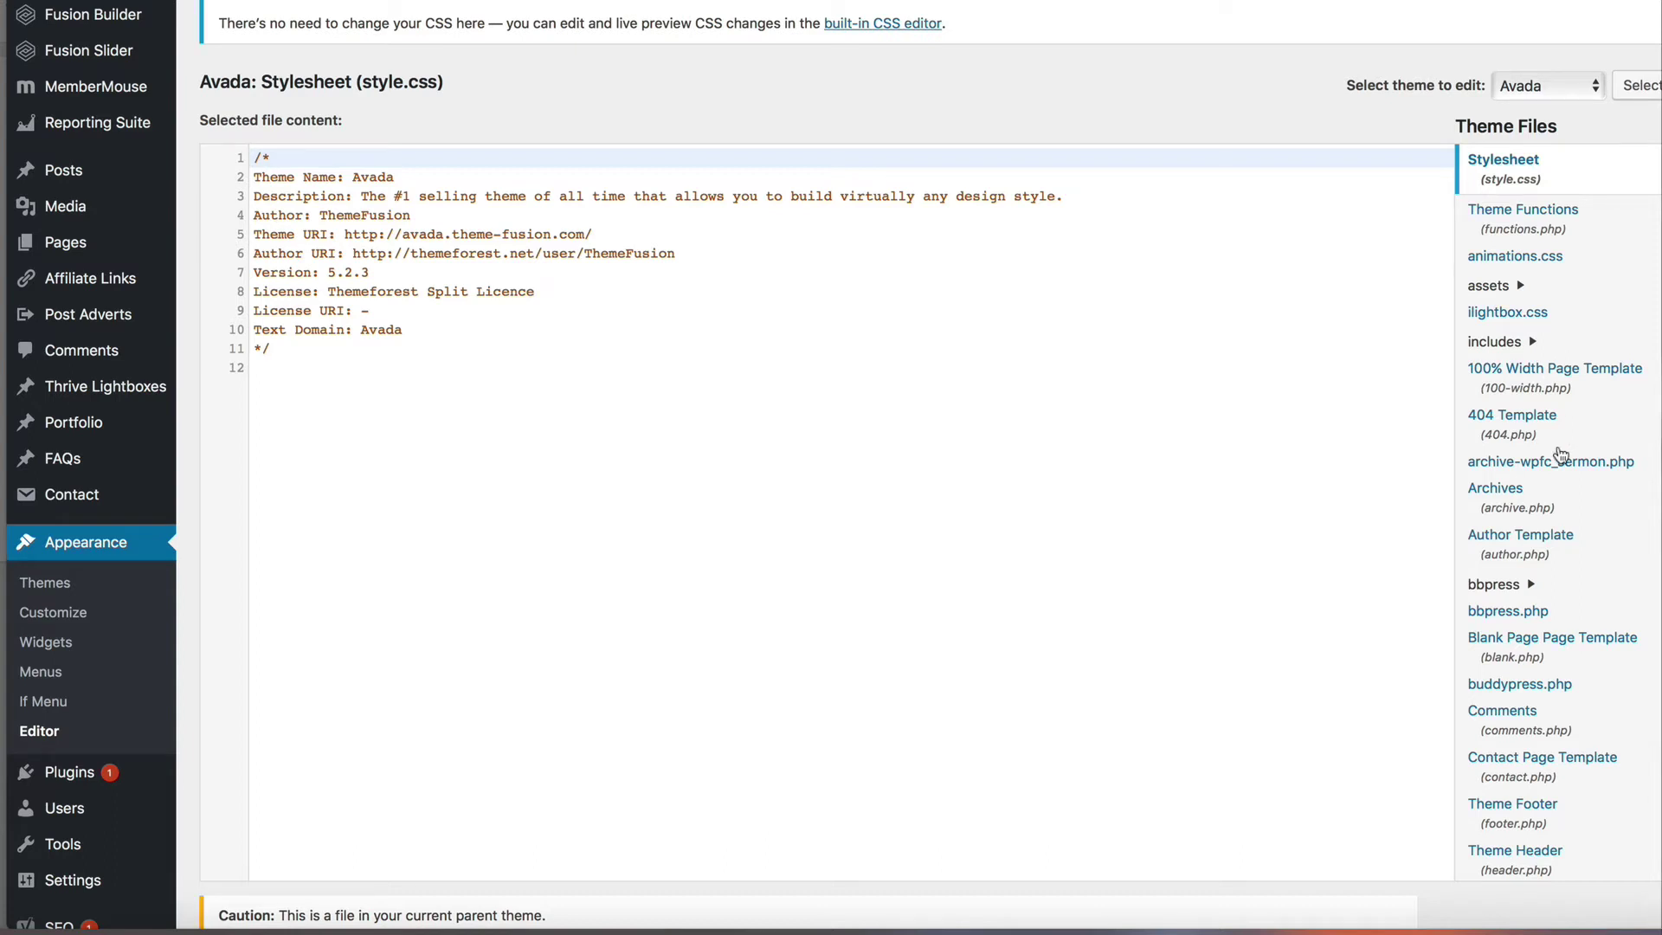
{"action": "scroll", "coordinate": [1601, 615], "scroll_direction": "down", "scroll_amount": 5}
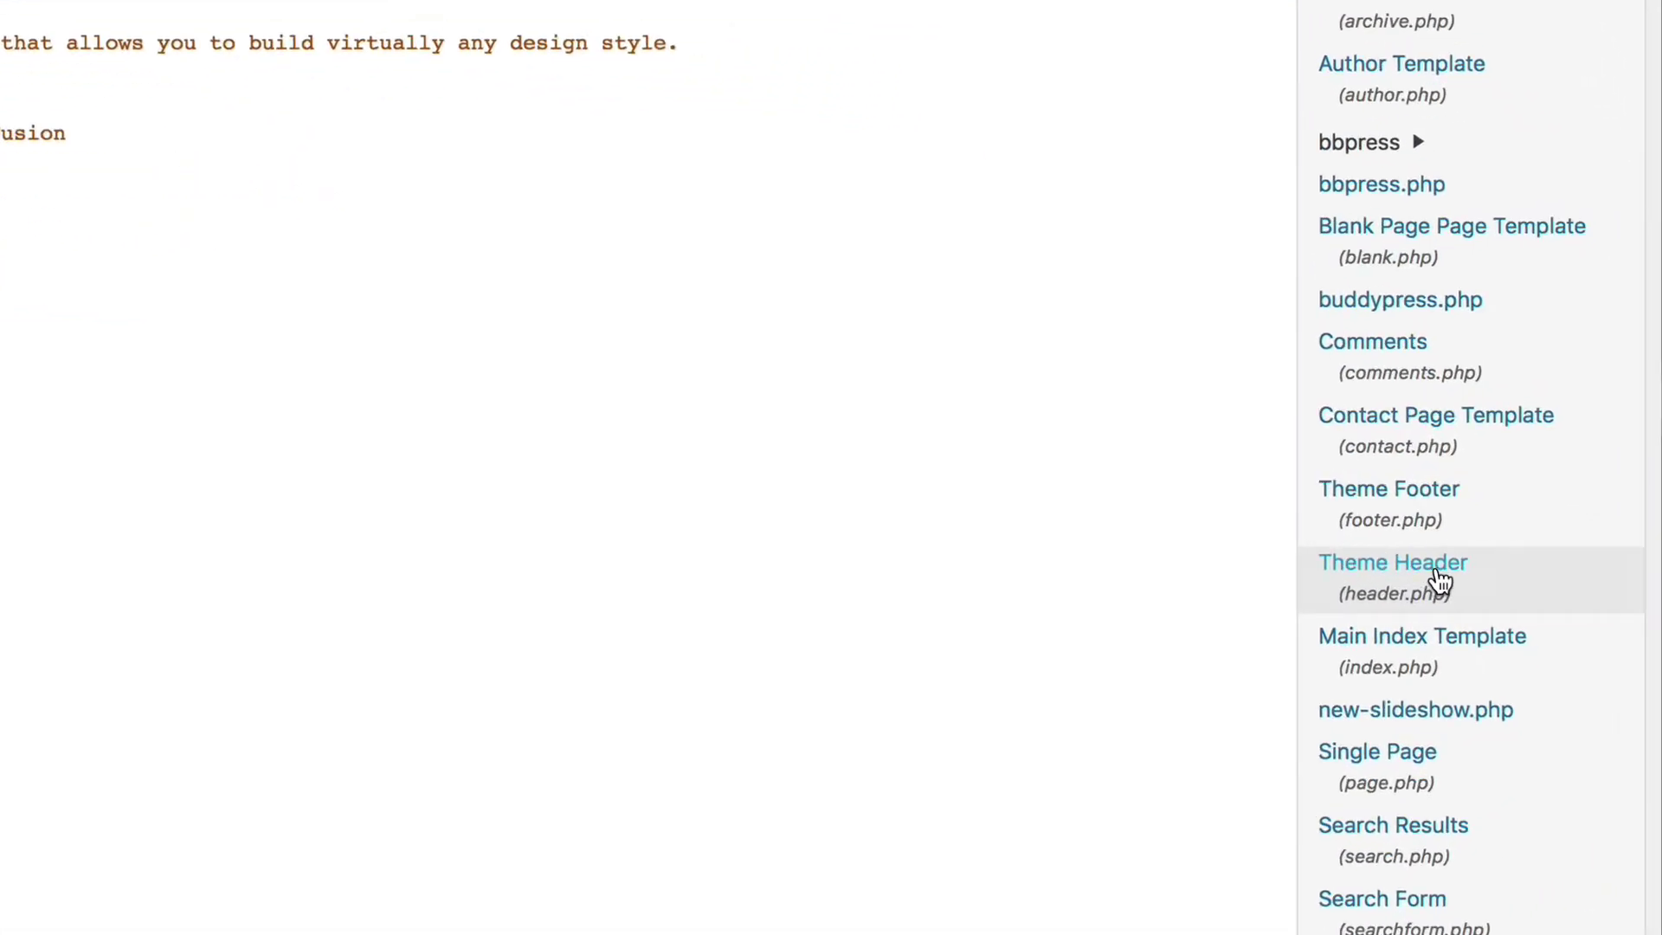
- Open the Avada Theme Header (header.php) and locate the <head> section
{"action": "left_click", "coordinate": [1440, 578]}
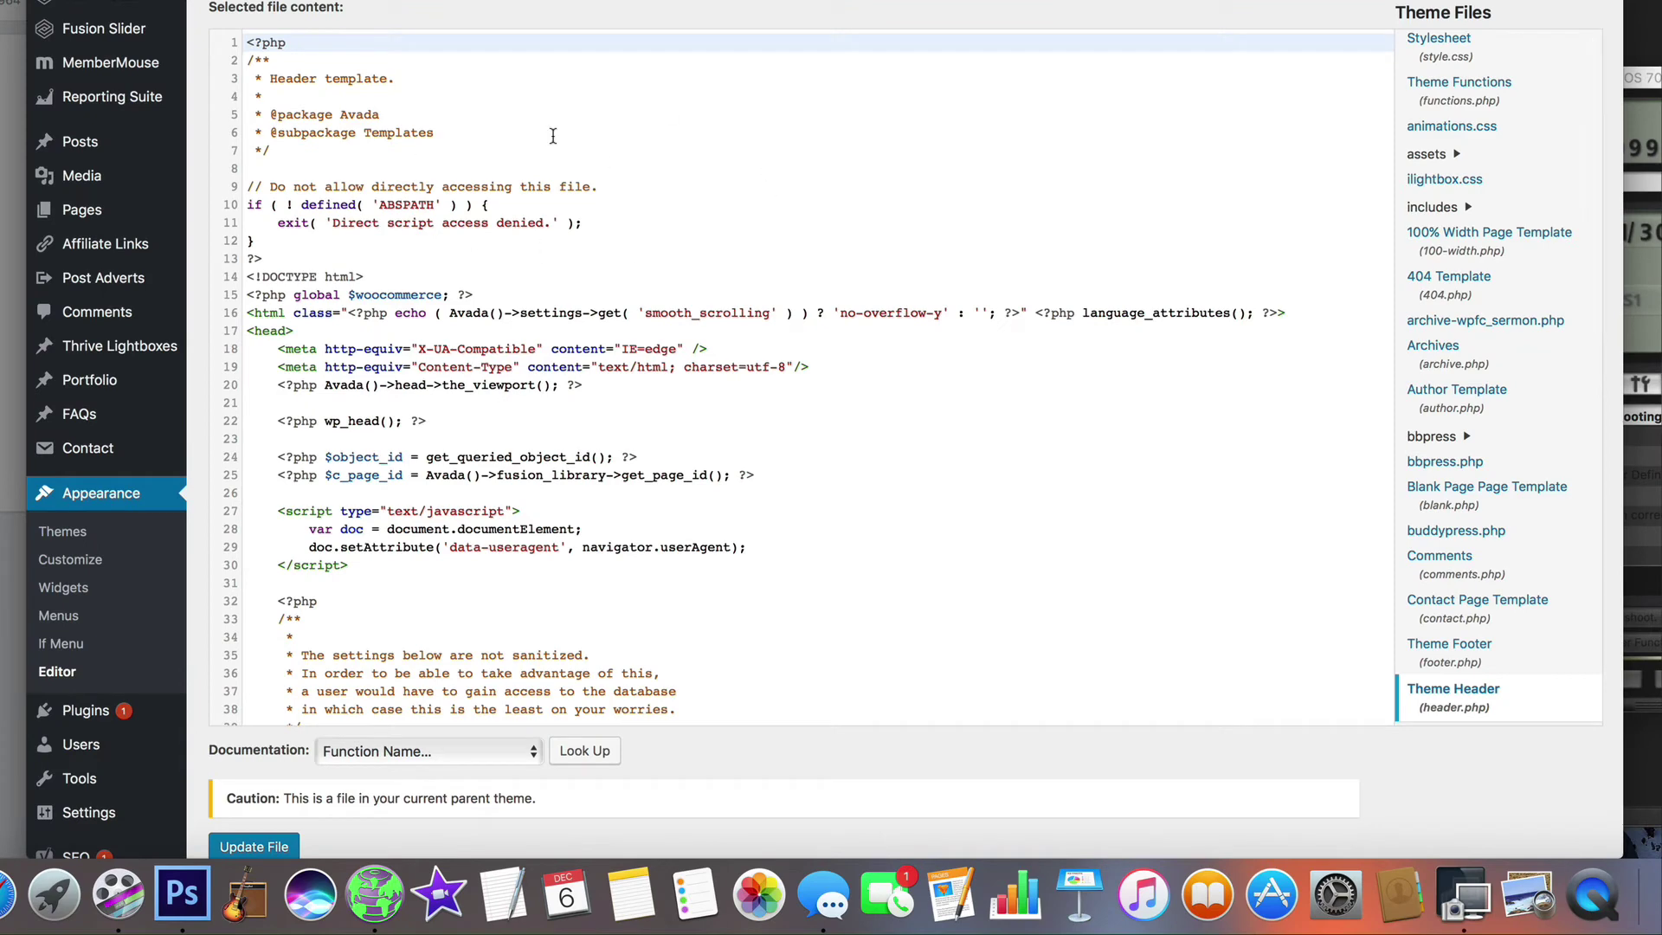
{"action": "left_click_drag", "start_coordinate": [244, 333], "coordinate": [297, 331]}
{"action": "scroll", "coordinate": [339, 389], "scroll_direction": "down", "scroll_amount": 1}
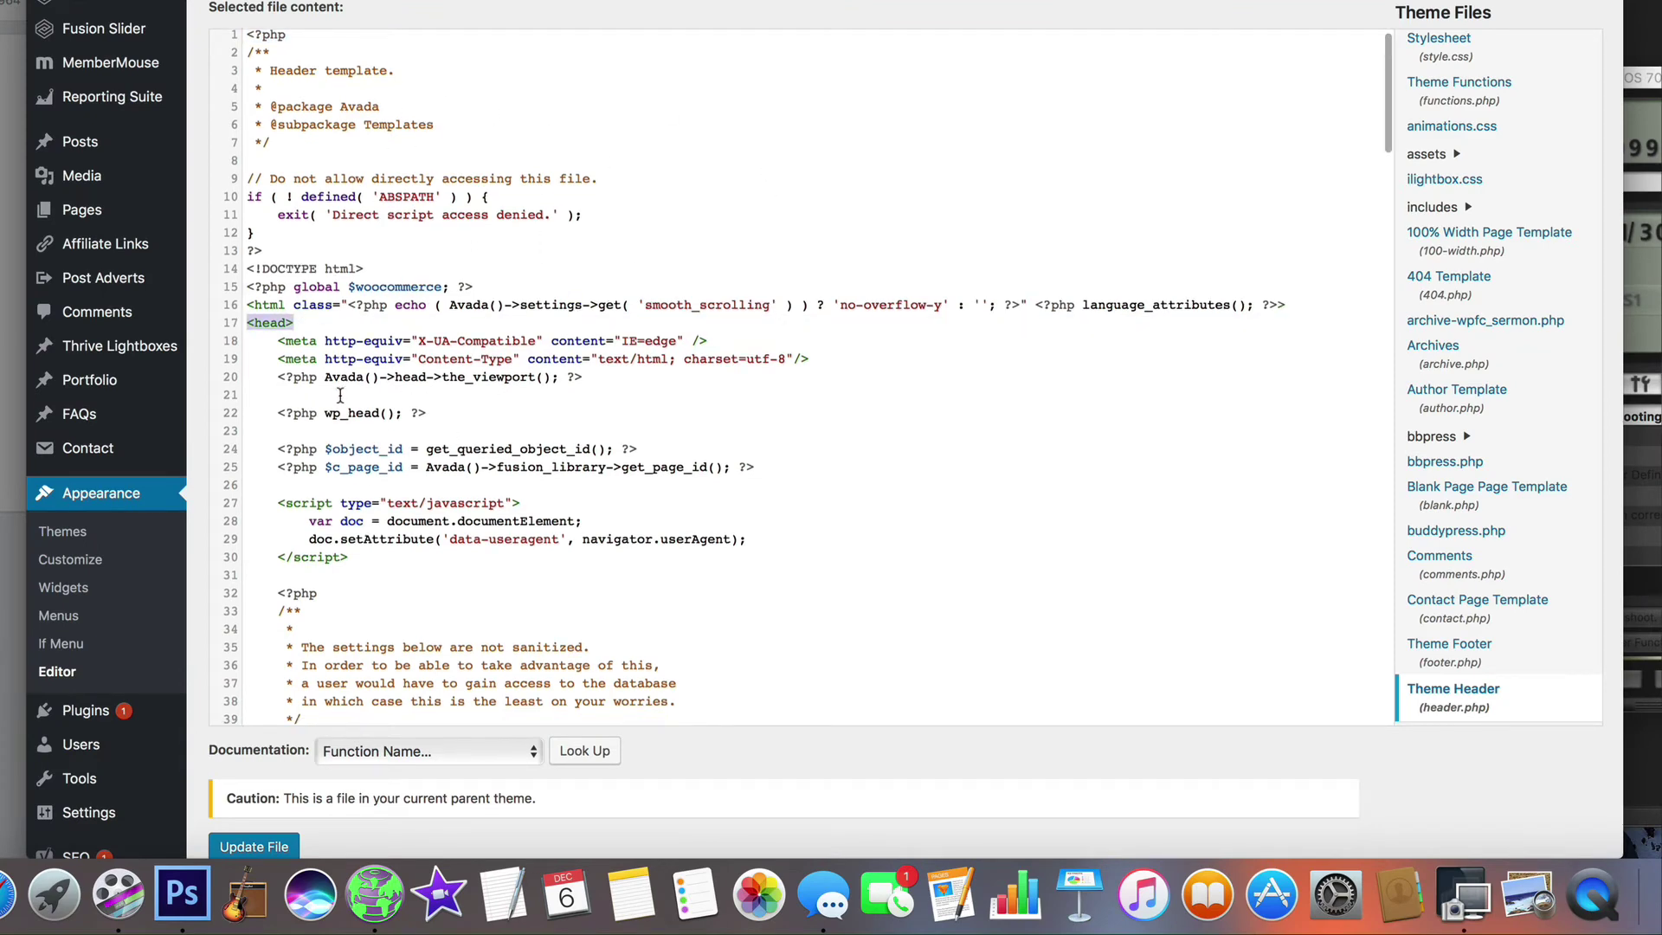
{"action": "scroll", "coordinate": [340, 395], "scroll_direction": "up", "scroll_amount": 1}
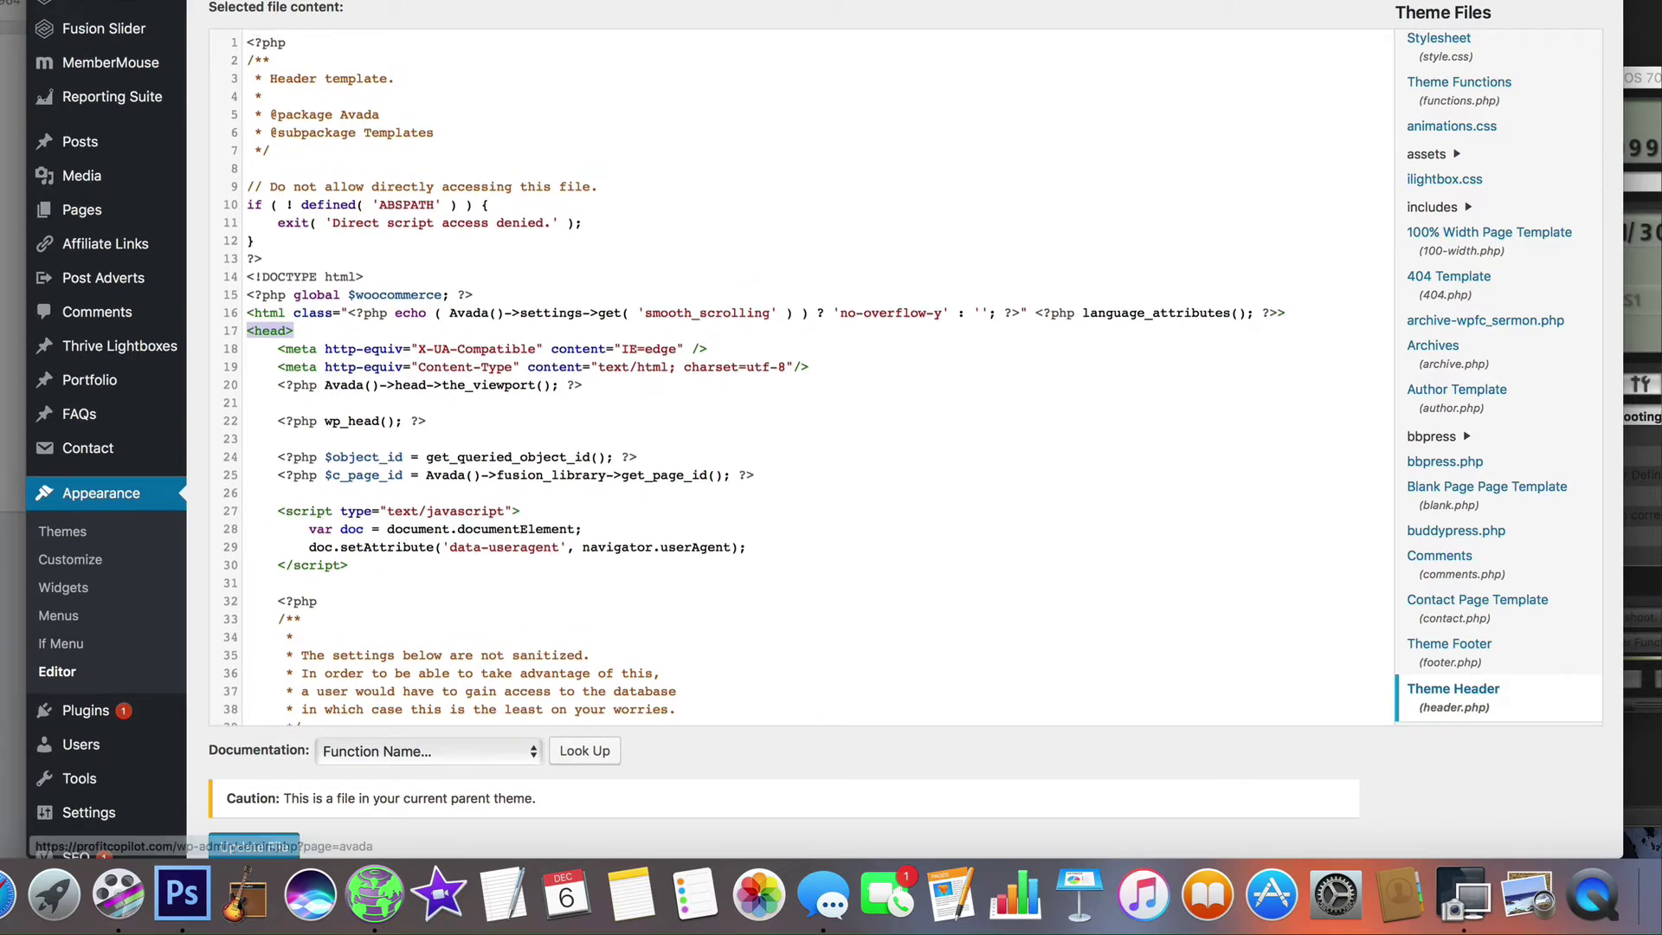
- Select and copy the full Facebook pixel code from Events Manager
{"action": "key", "text": "super+Tab"}
{"action": "left_click", "coordinate": [353, 423]}
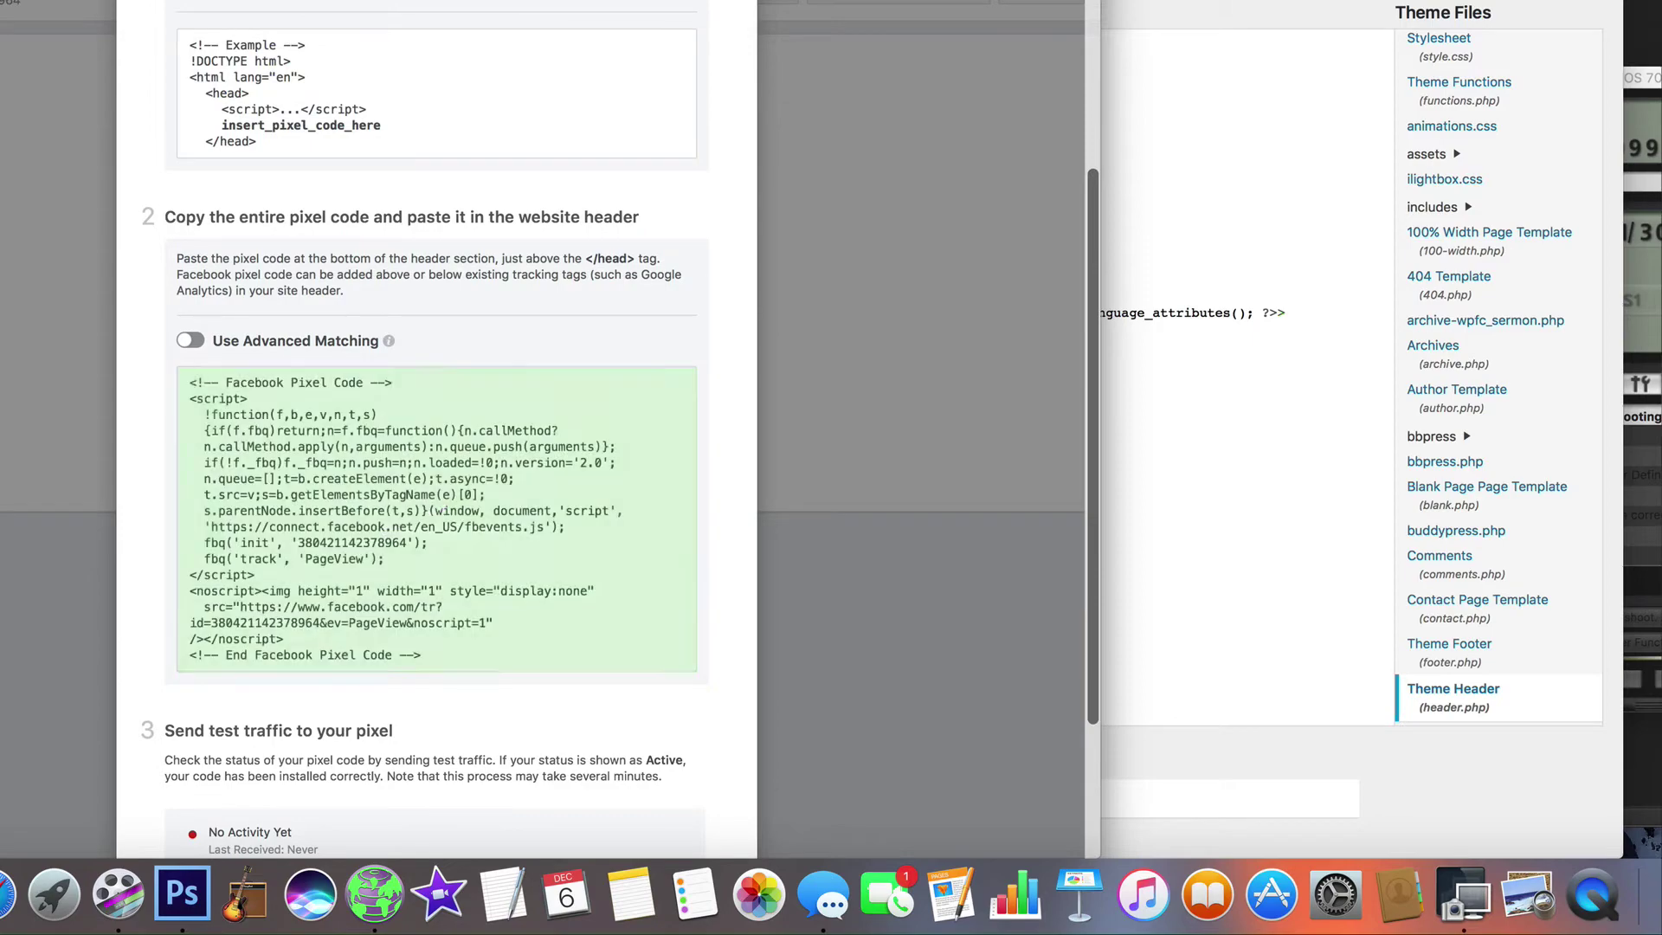
{"action": "key", "text": "super+Tab"}
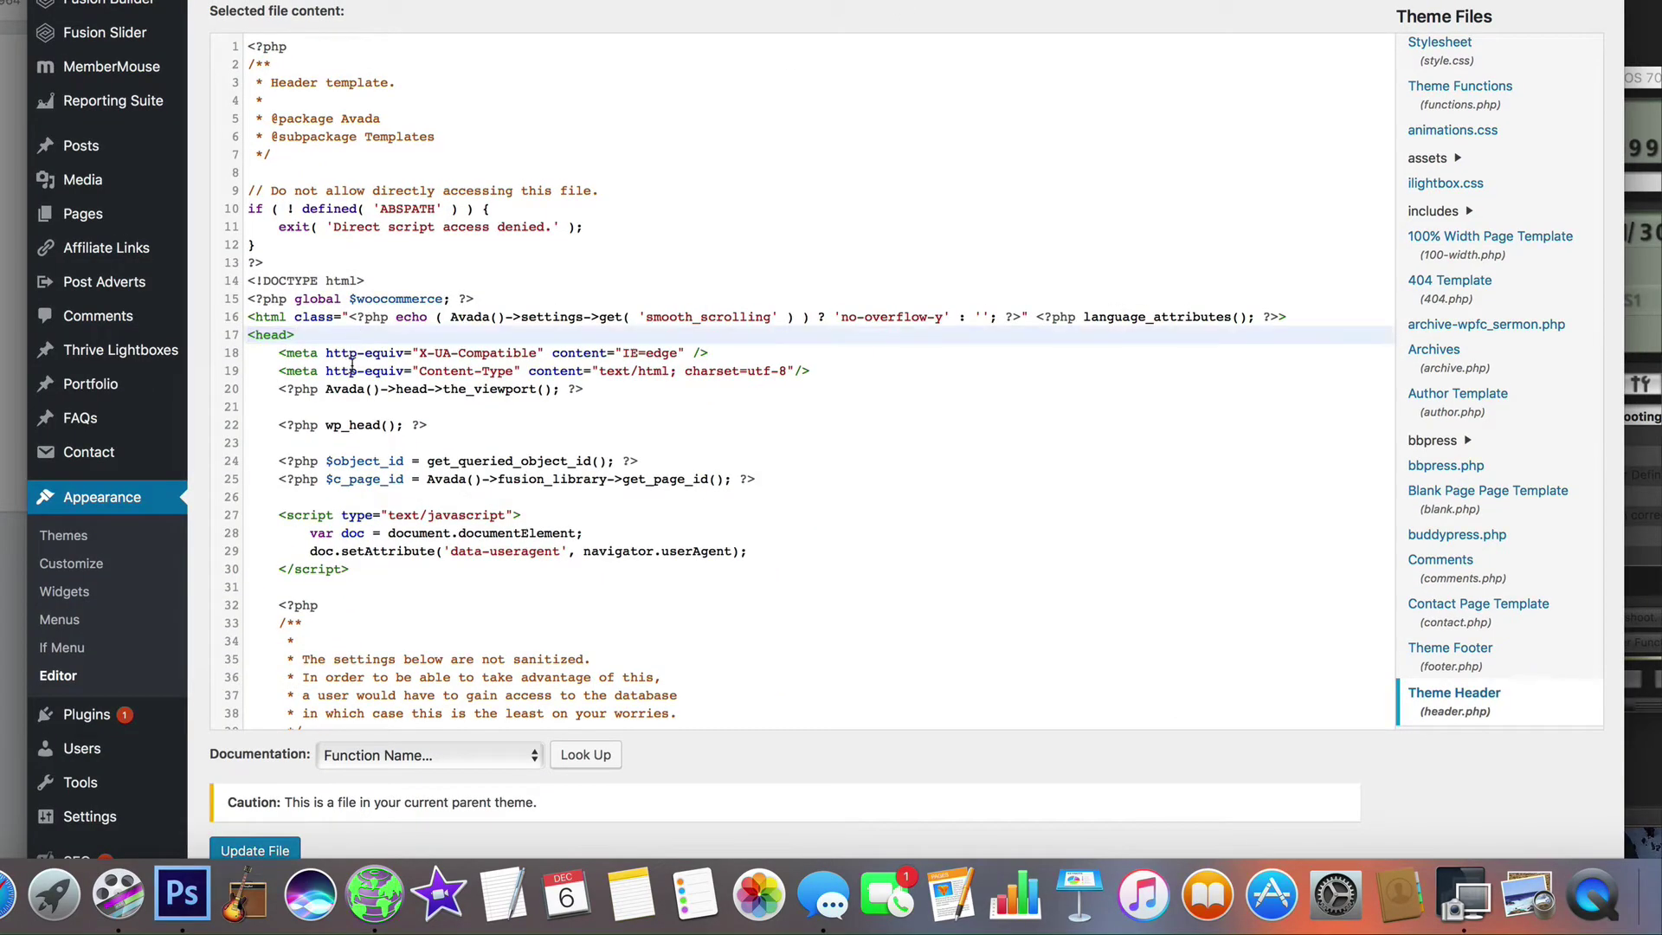
{"action": "scroll", "coordinate": [373, 355], "scroll_direction": "down", "scroll_amount": 10}
{"action": "scroll", "coordinate": [379, 364], "scroll_direction": "down", "scroll_amount": 1}
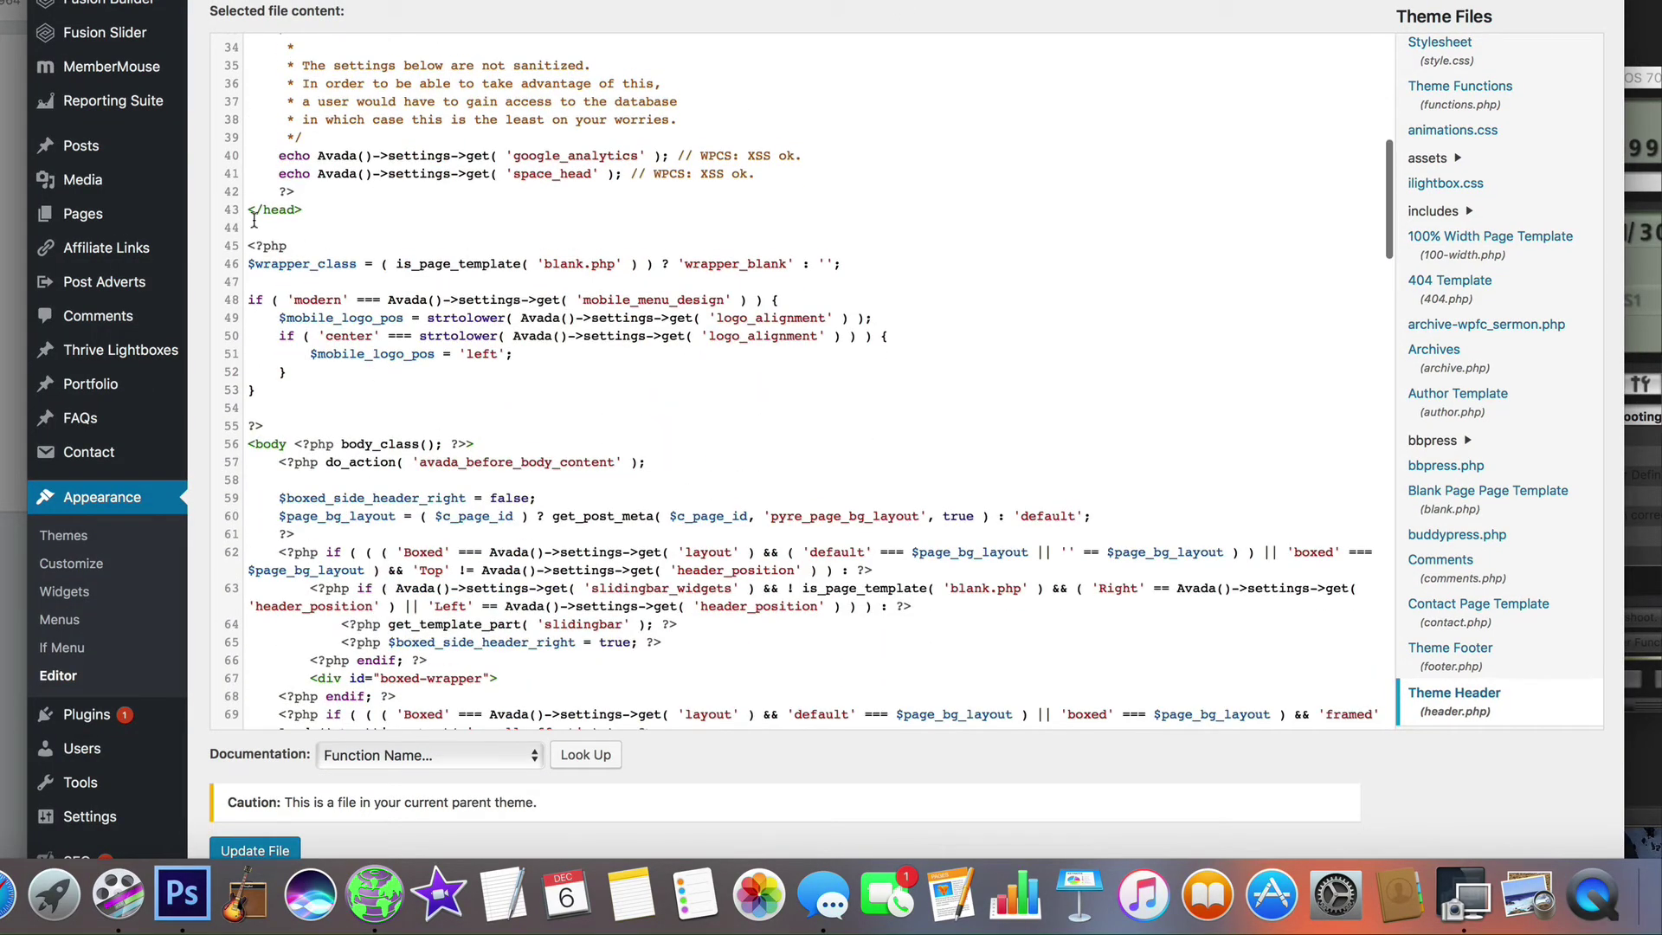
- Paste the pixel code on a new blank line just above </head> in header.php
{"action": "left_click", "coordinate": [249, 212]}
{"action": "key", "text": "Return"}
{"action": "key", "text": "Return"}
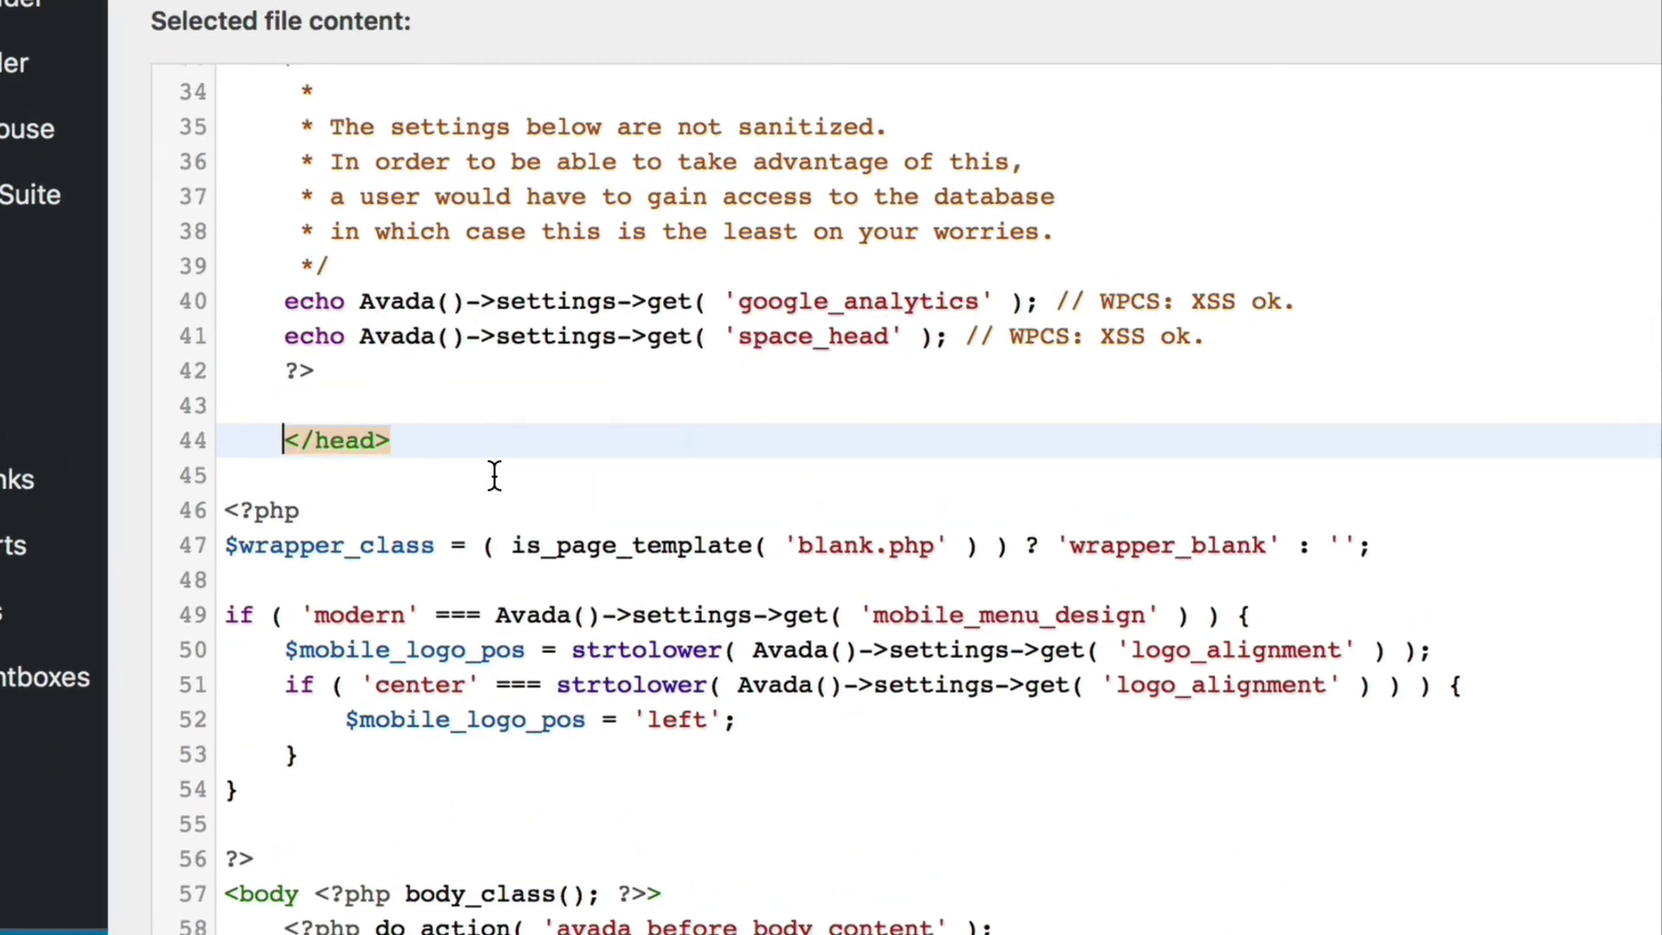
{"action": "left_click", "coordinate": [283, 439]}
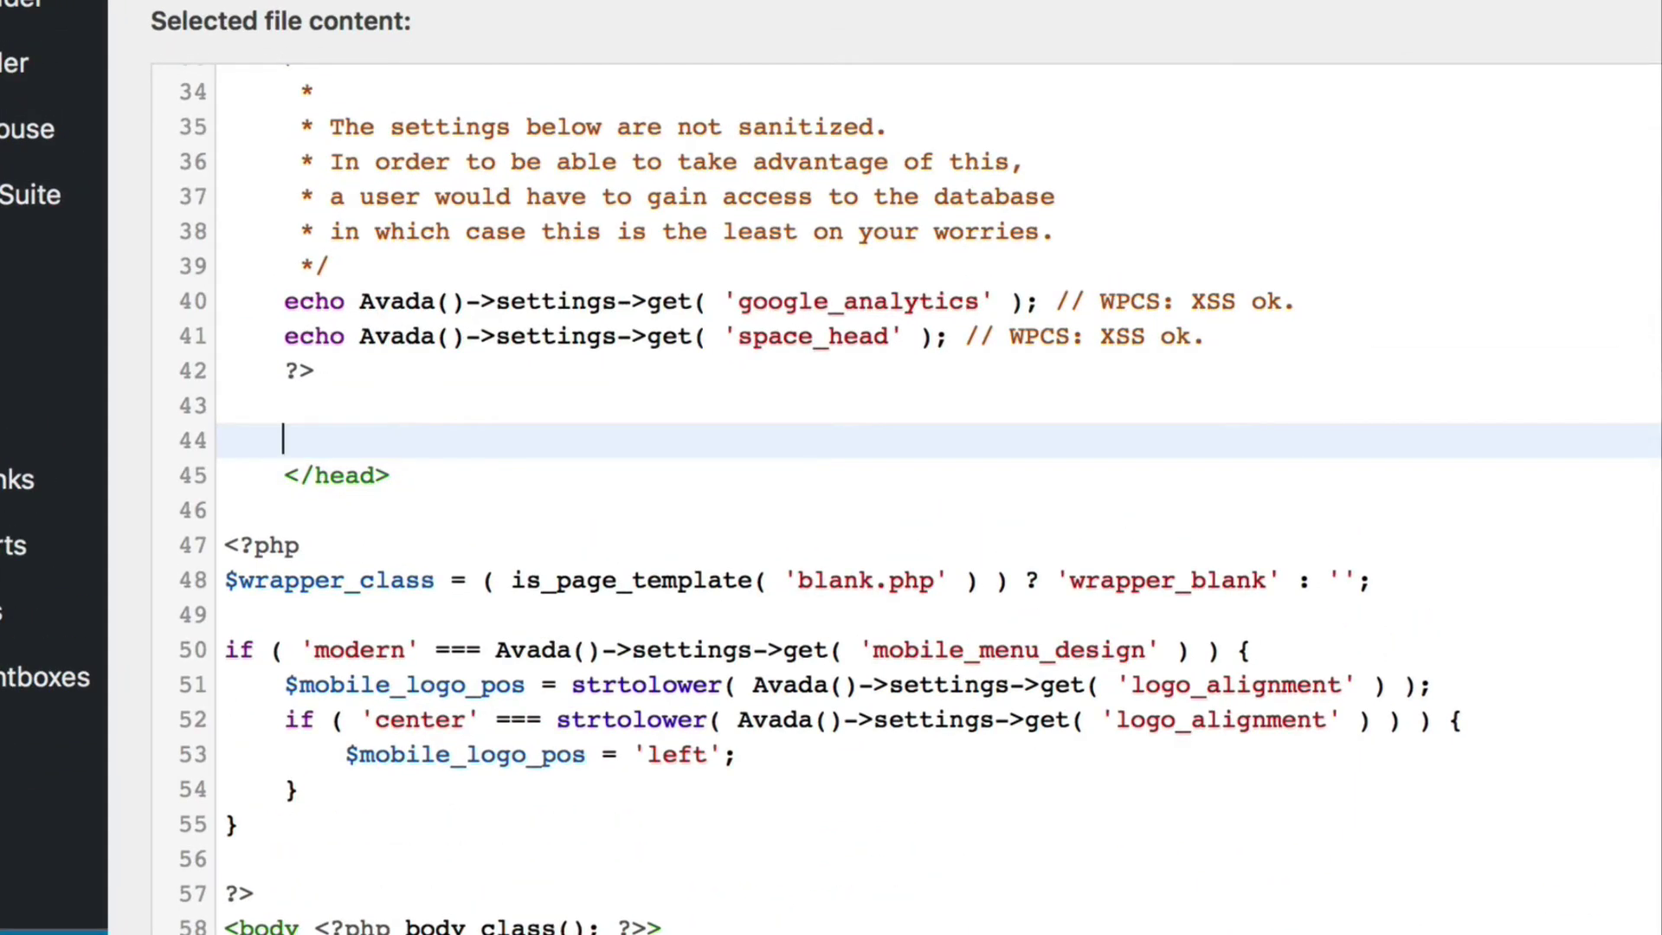
{"action": "scroll", "coordinate": [939, 658], "scroll_direction": "up", "scroll_amount": 1}
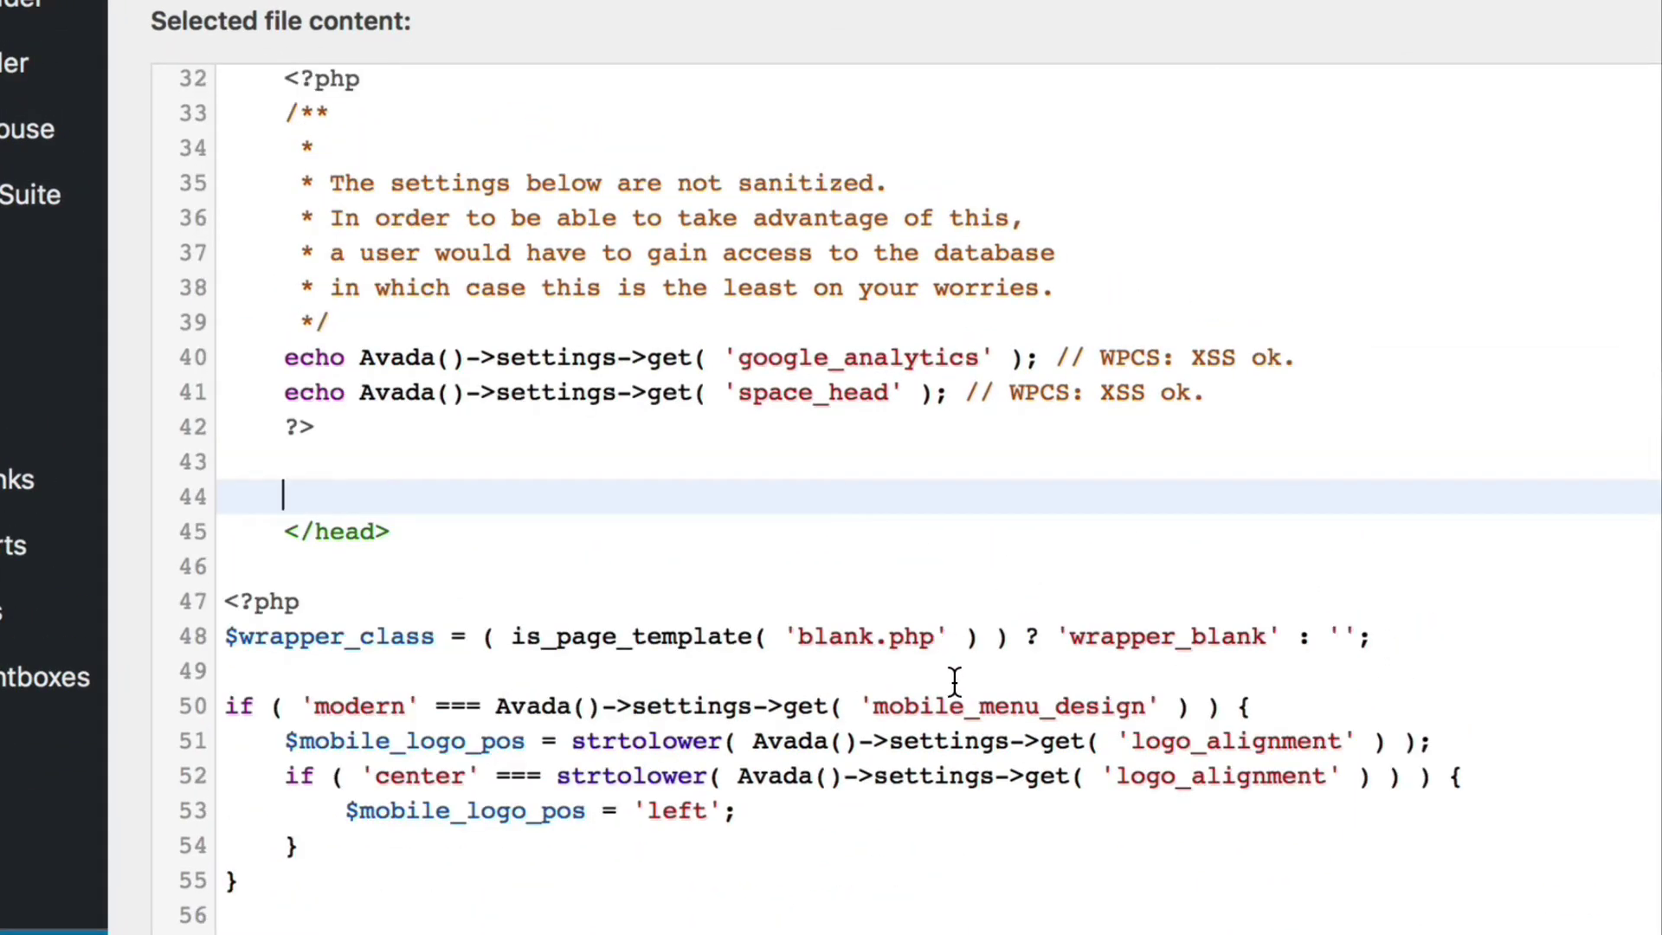
{"action": "key", "text": "super+v"}
{"action": "scroll", "coordinate": [635, 866], "scroll_direction": "down", "scroll_amount": 2}
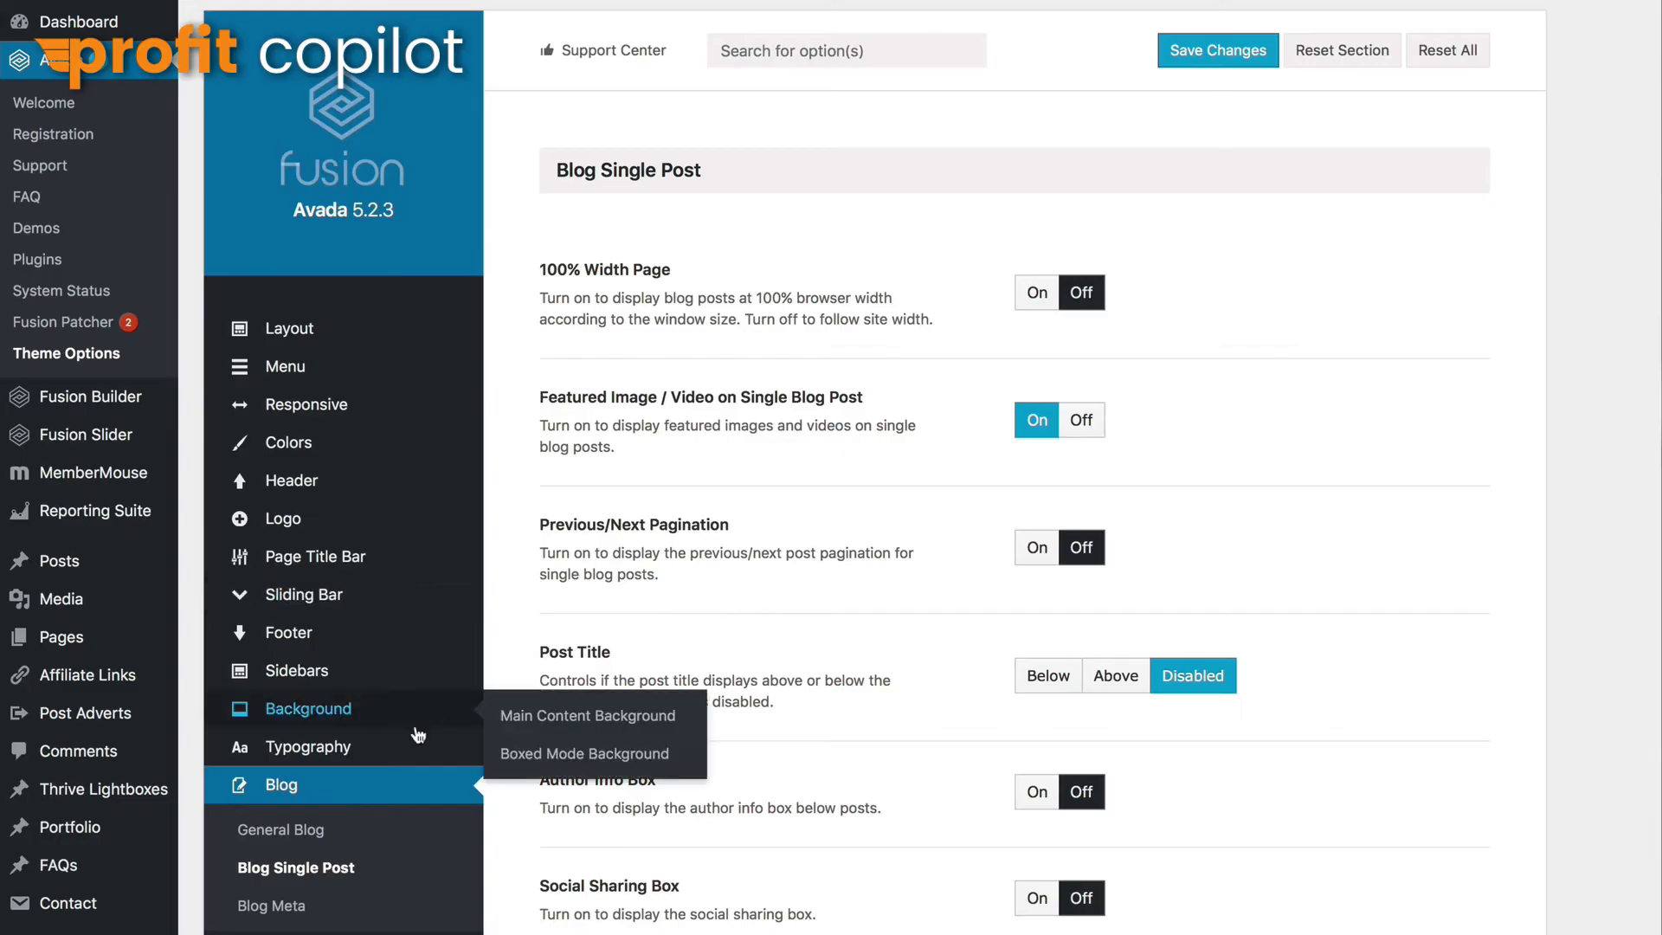
- Open Avada's Code Fields (Tracking etc.) and review the pixel code in Space before </head>
{"action": "scroll", "coordinate": [415, 623], "scroll_direction": "down", "scroll_amount": 4}
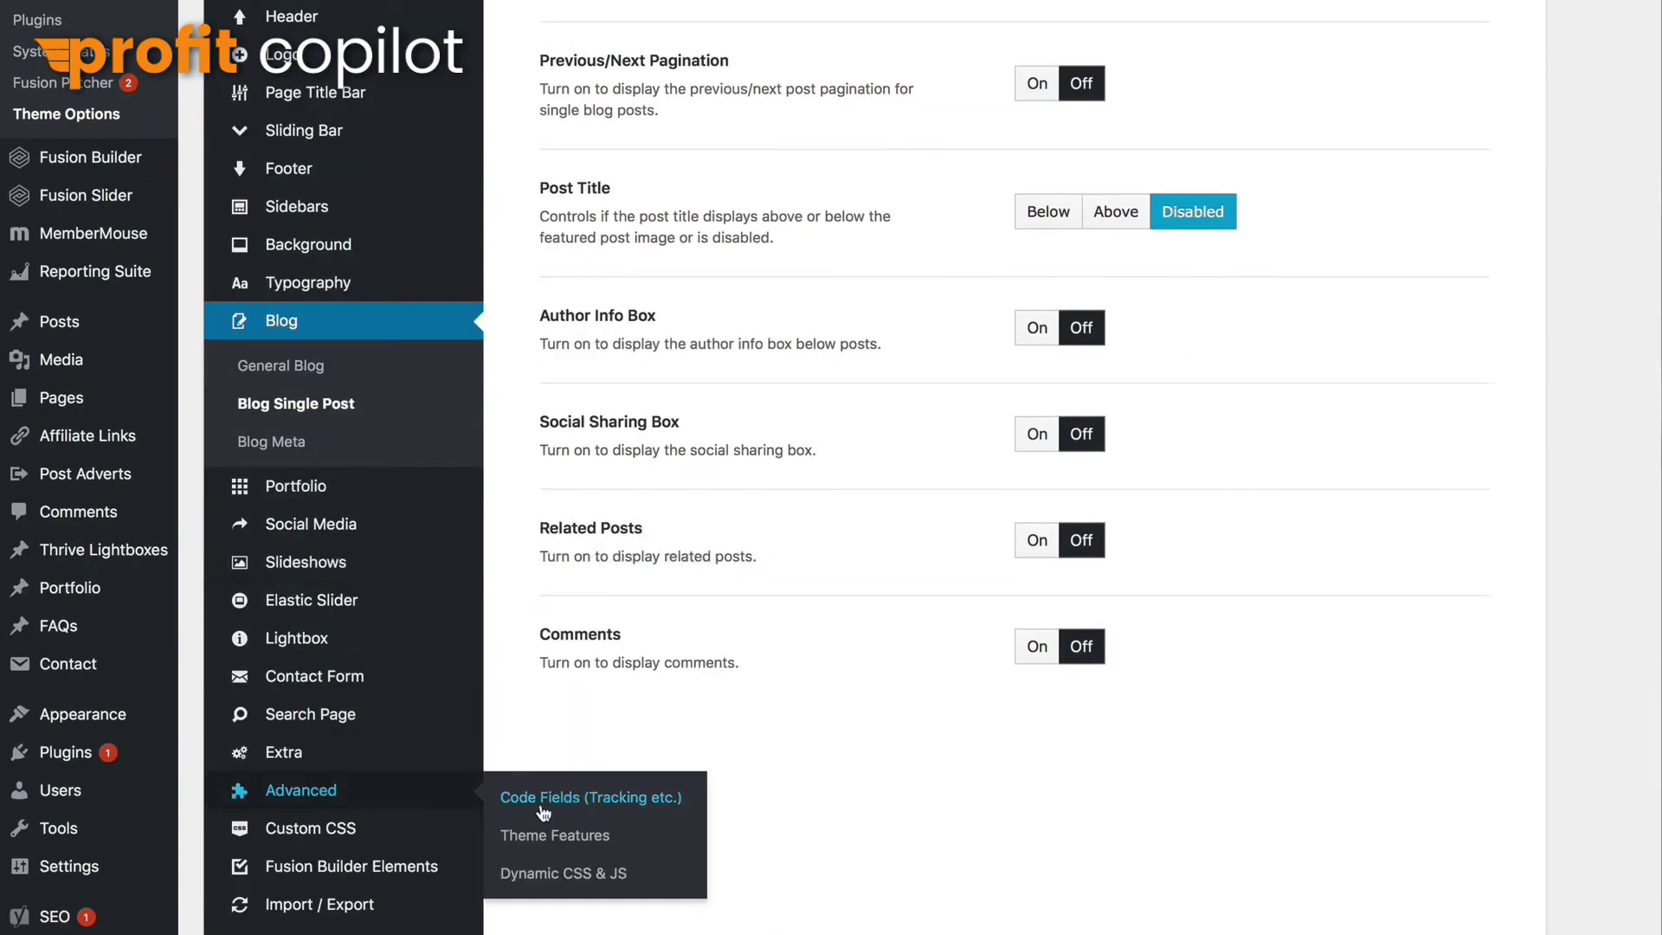
{"action": "left_click", "coordinate": [575, 797]}
{"action": "scroll", "coordinate": [727, 373], "scroll_direction": "up", "scroll_amount": 2}
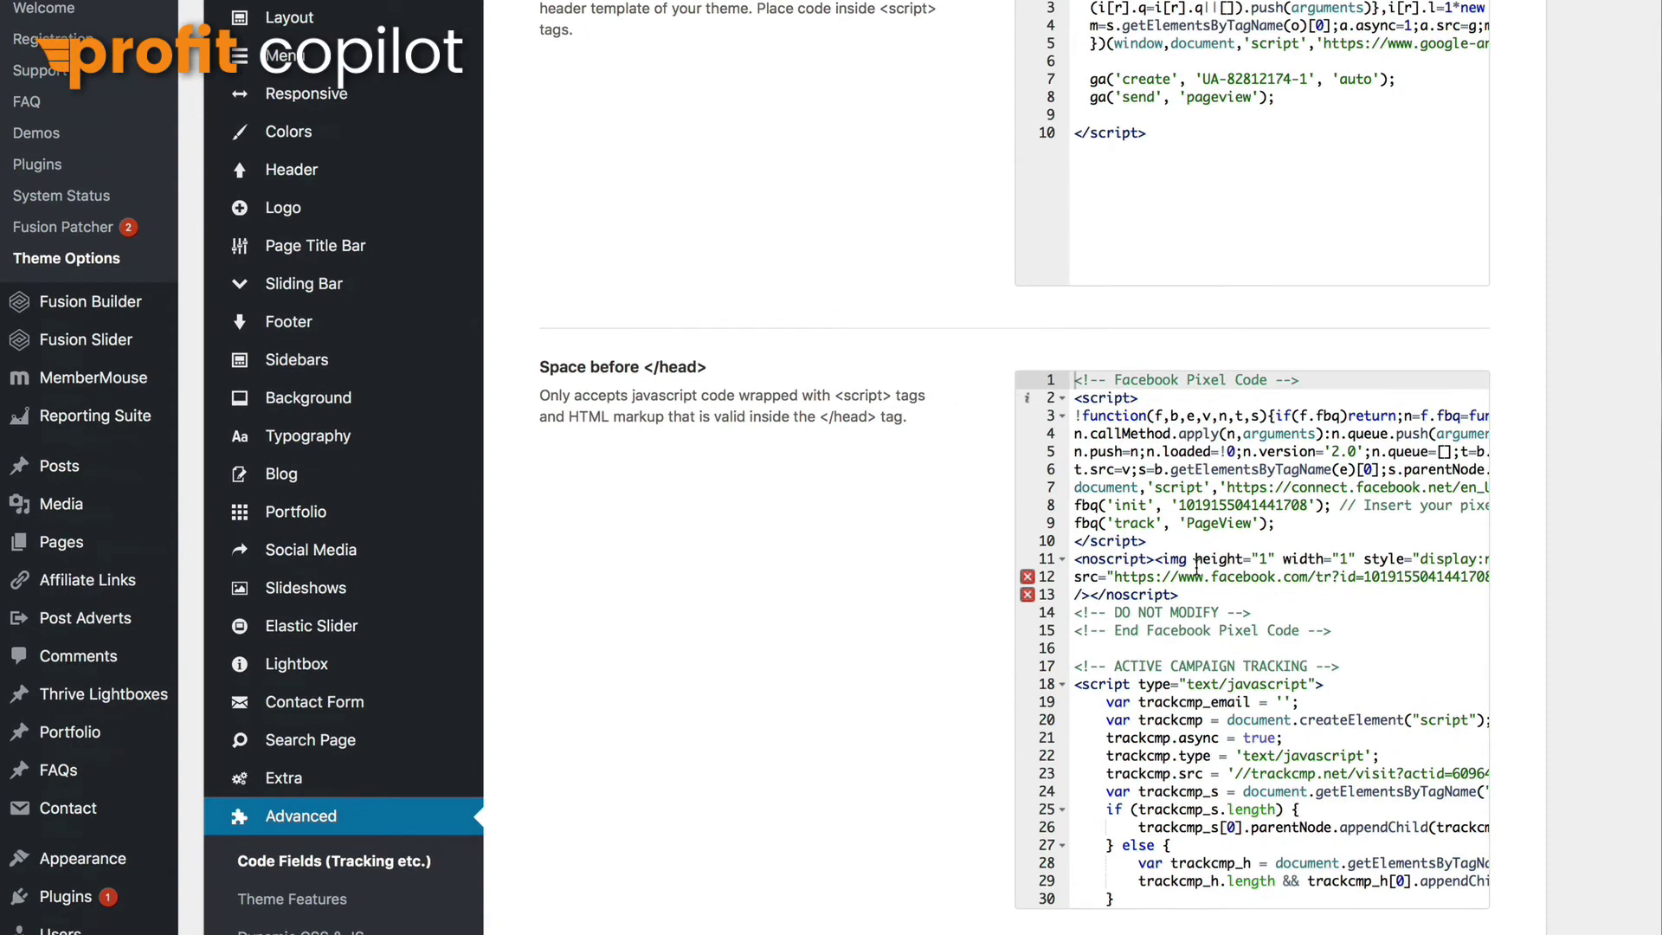
{"action": "scroll", "coordinate": [1298, 606], "scroll_direction": "right", "scroll_amount": 3}
{"action": "scroll", "coordinate": [1385, 537], "scroll_direction": "left", "scroll_amount": 3}
{"action": "scroll", "coordinate": [1476, 483], "scroll_direction": "down", "scroll_amount": 1}
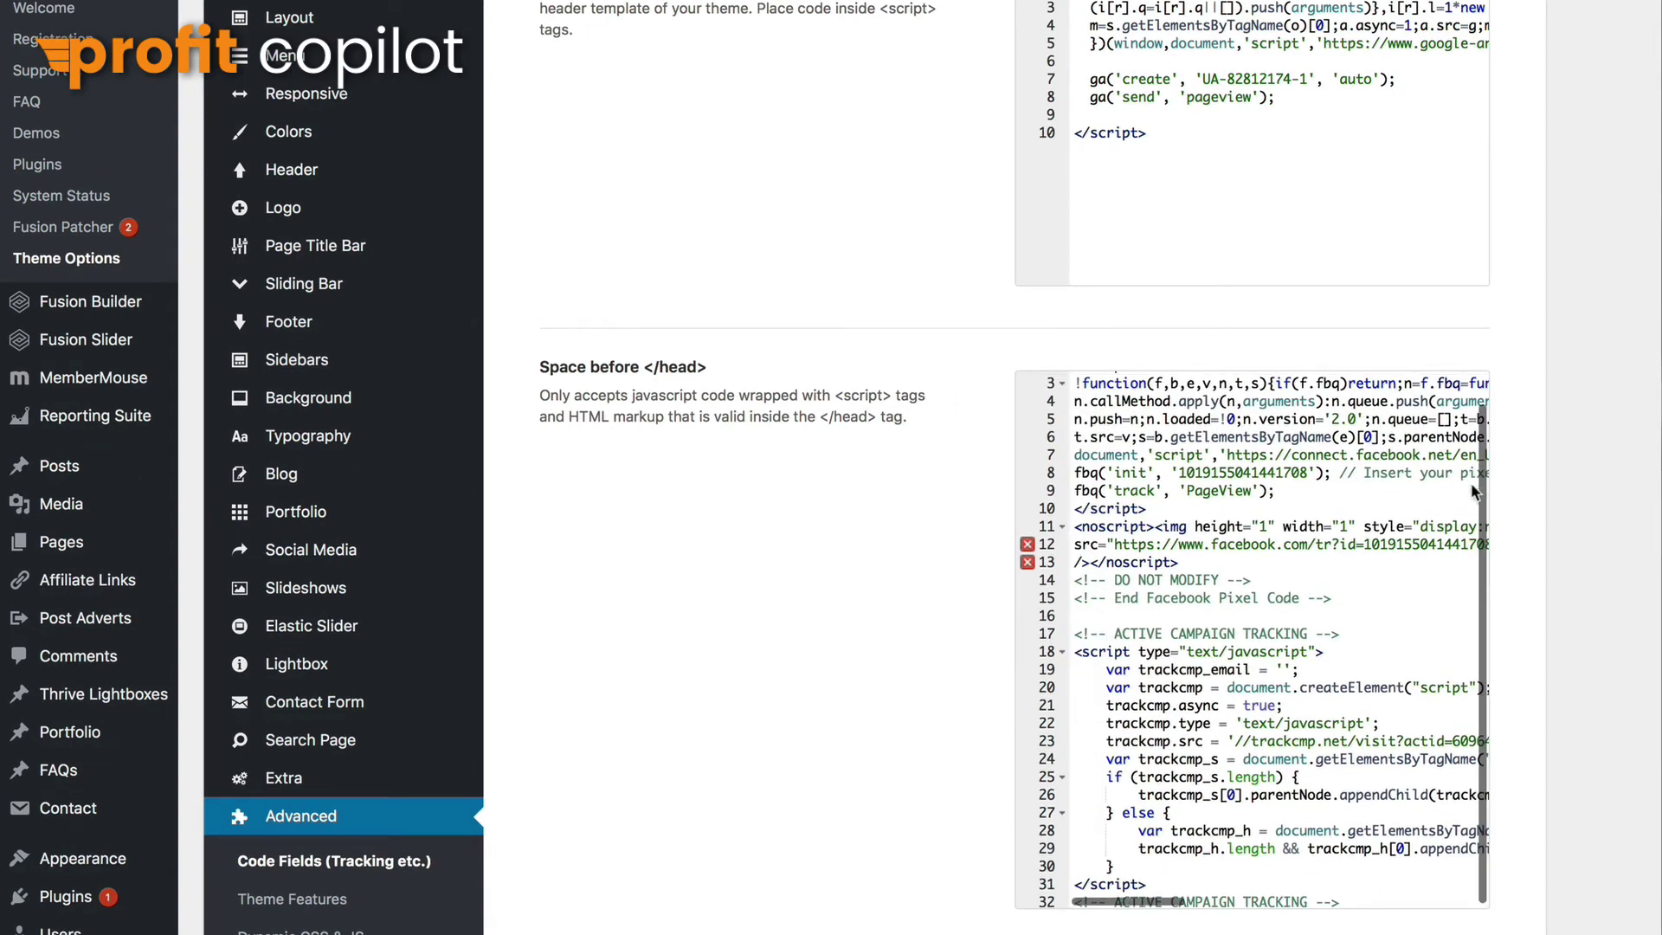
{"action": "scroll", "coordinate": [1477, 483], "scroll_direction": "up", "scroll_amount": 3}
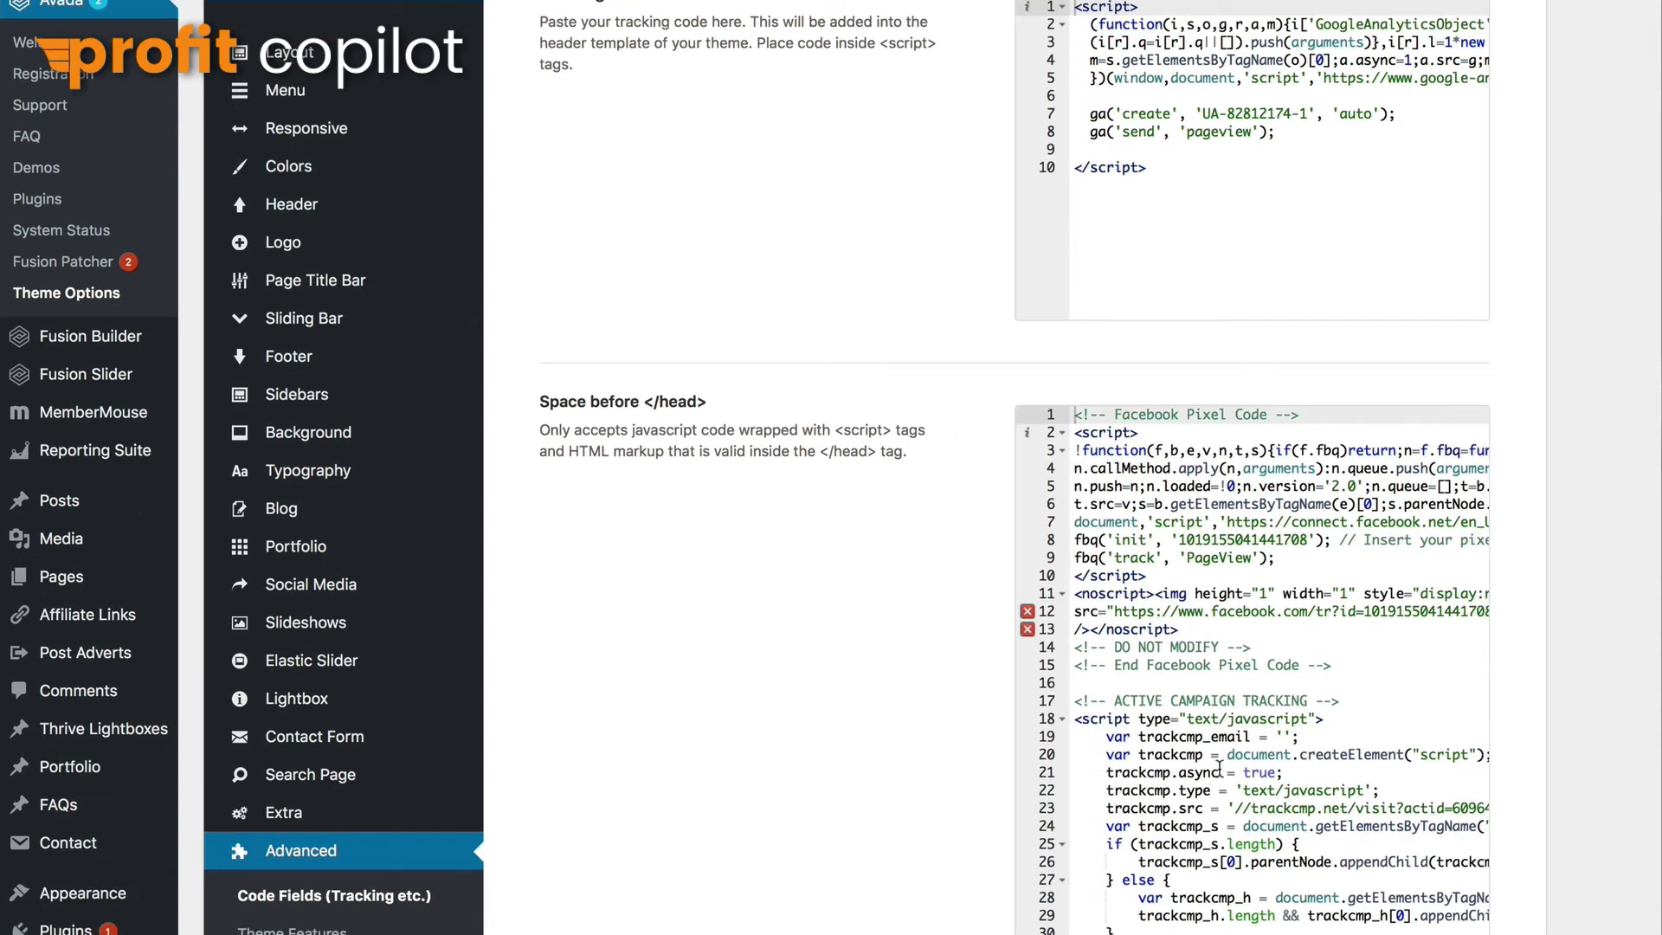
{"action": "scroll", "coordinate": [928, 819], "scroll_direction": "down", "scroll_amount": 1}
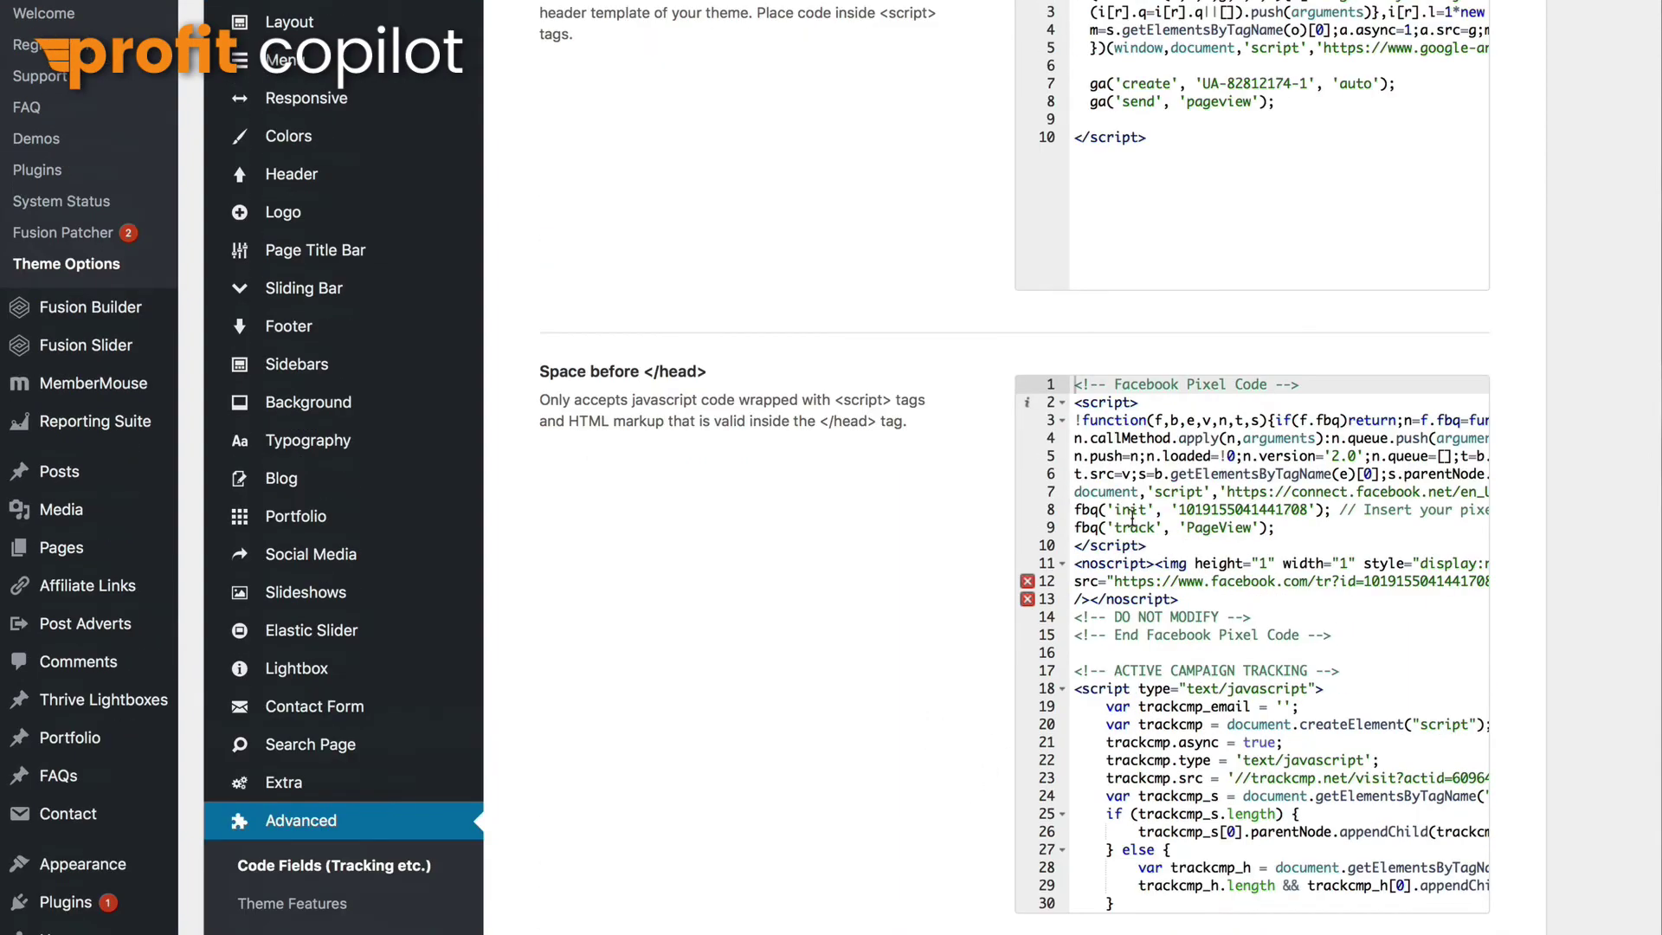
{"action": "scroll", "coordinate": [1244, 688], "scroll_direction": "down", "scroll_amount": 1}
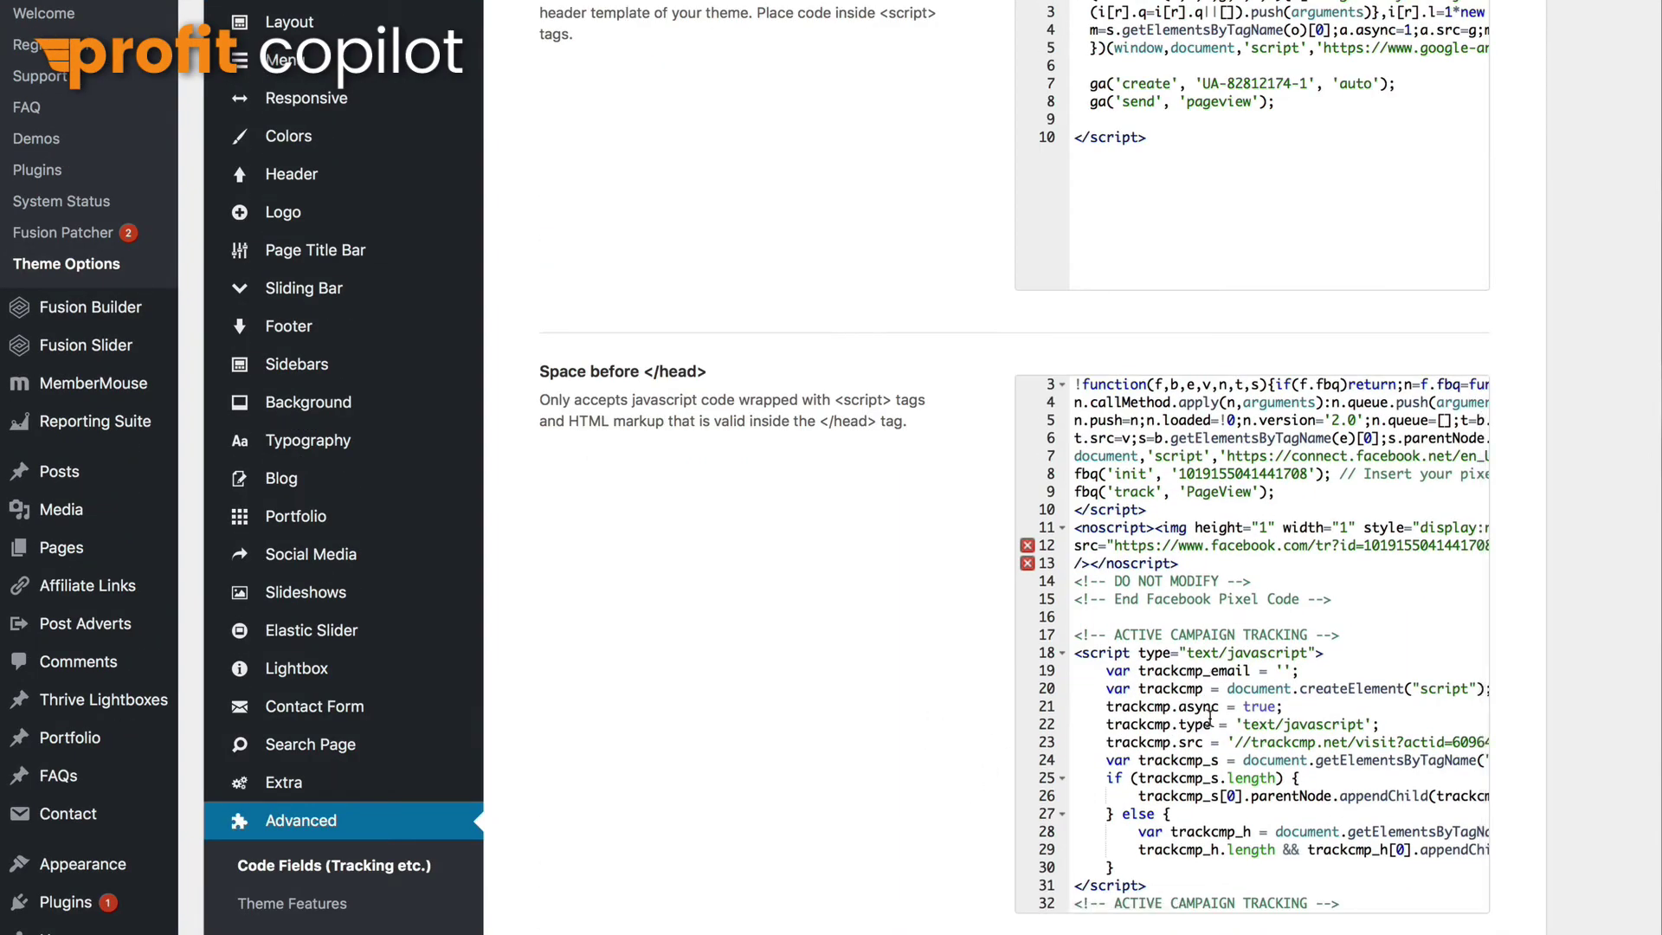
{"action": "scroll", "coordinate": [1240, 532], "scroll_direction": "up", "scroll_amount": 1}
{"action": "scroll", "coordinate": [883, 520], "scroll_direction": "up", "scroll_amount": 5}
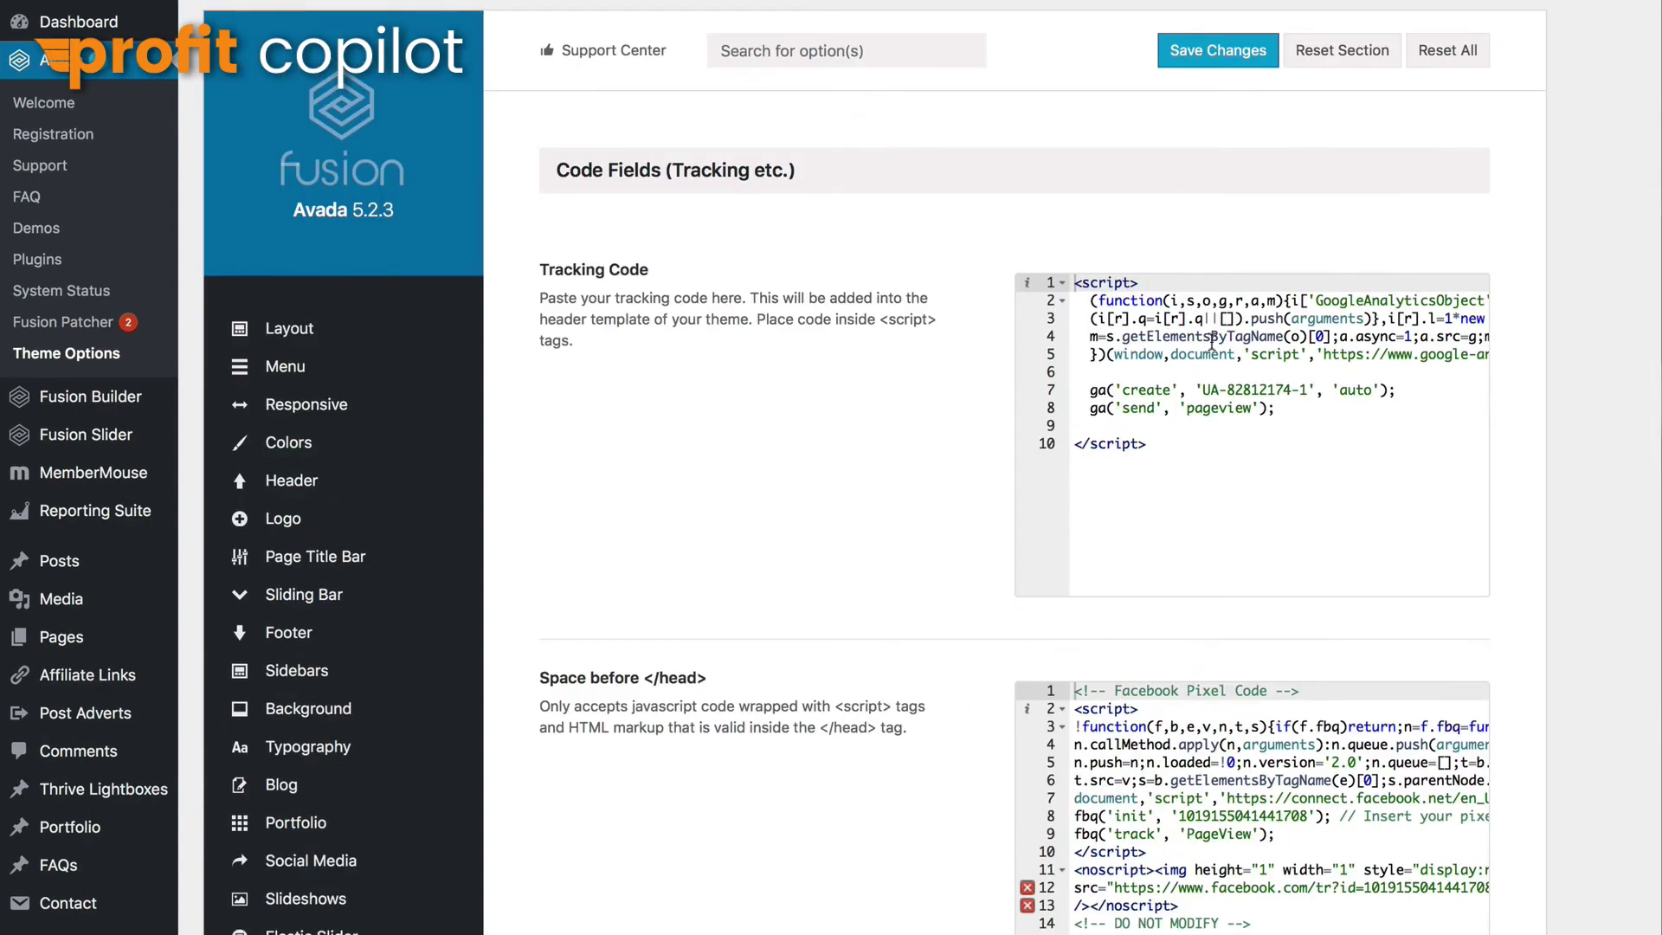
{"action": "scroll", "coordinate": [921, 580], "scroll_direction": "down", "scroll_amount": 8}
{"action": "scroll", "coordinate": [931, 554], "scroll_direction": "up", "scroll_amount": 8}
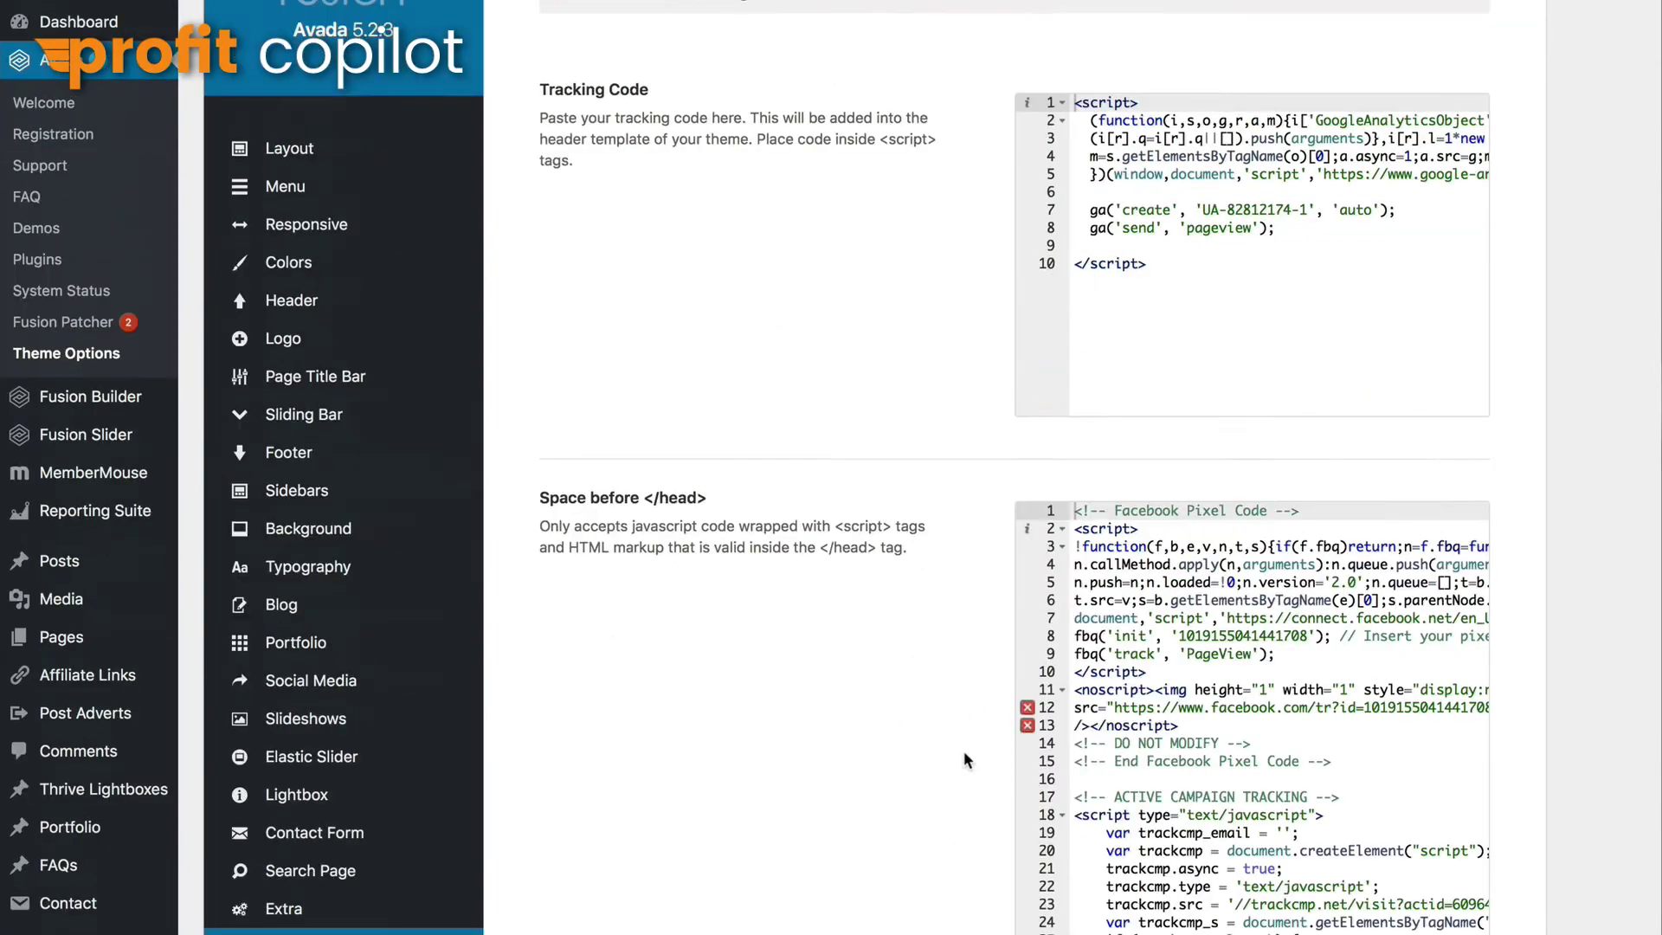